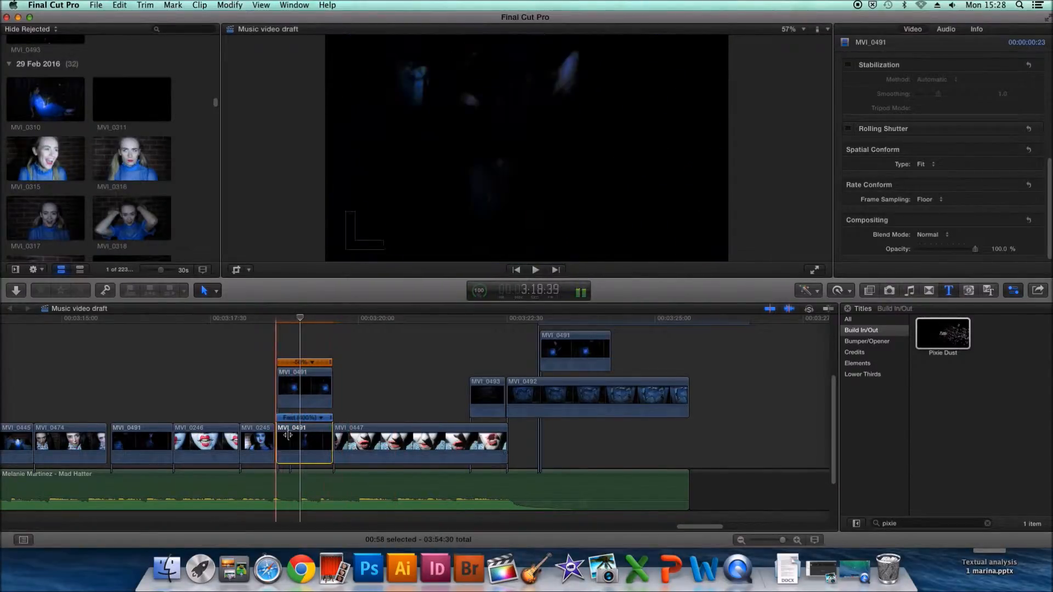
- Swap the two stacked MVI_0491 clips so the fast one sits above the slow one, and set its opacity to 51.45%
click(300, 435)
drag(304, 355, 306, 385)
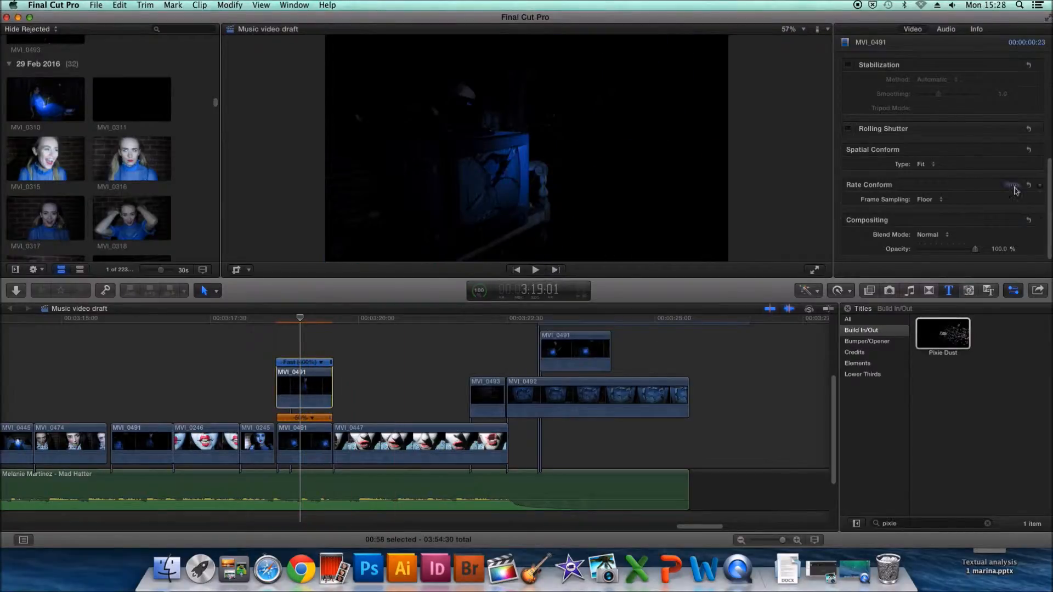
drag(976, 250, 942, 254)
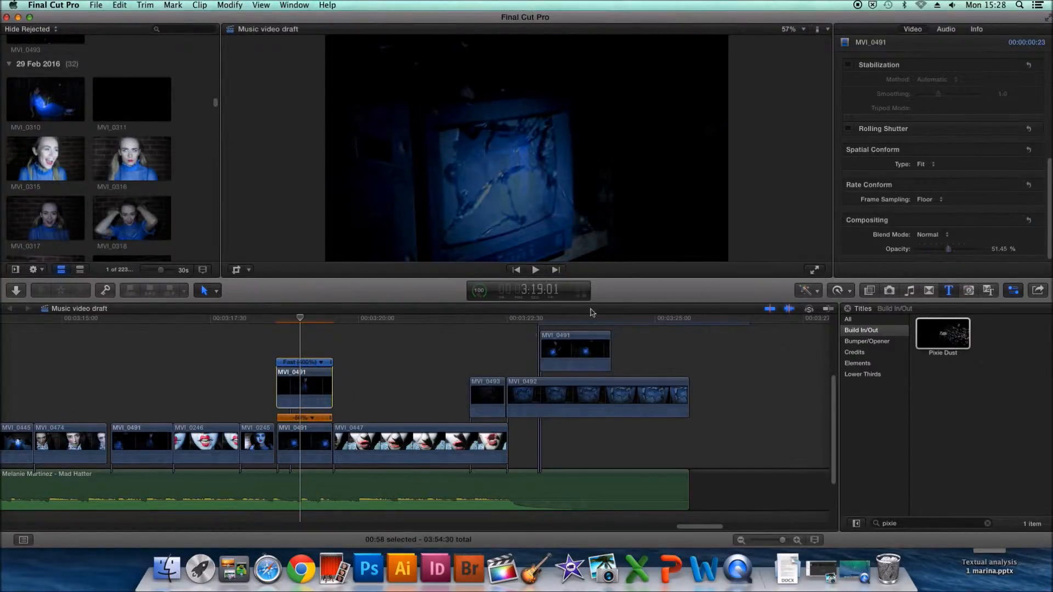
click(854, 289)
click(853, 290)
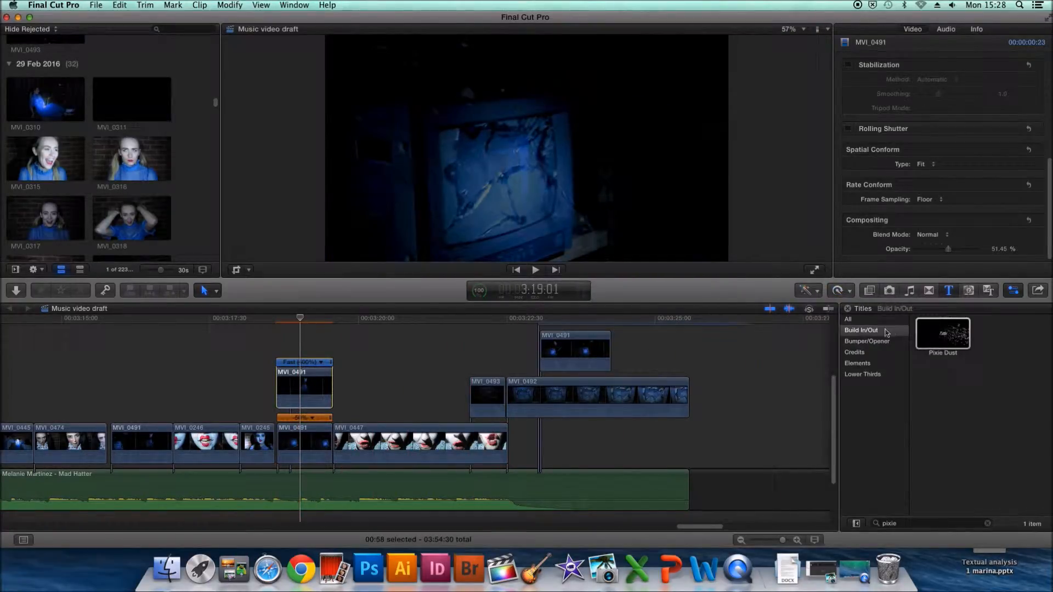
click(843, 293)
mouse_move(870, 412)
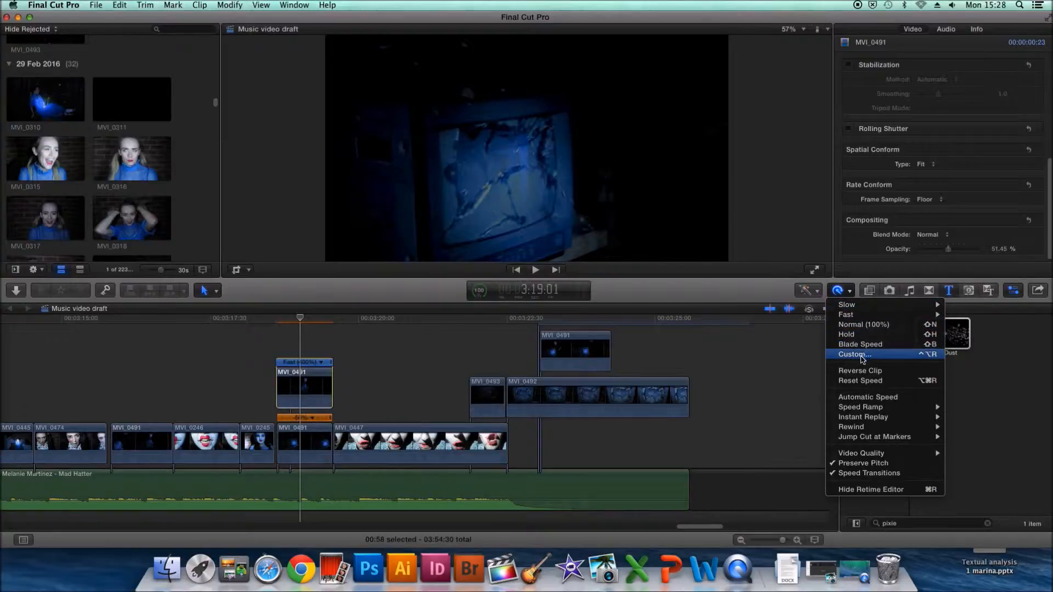
click(852, 292)
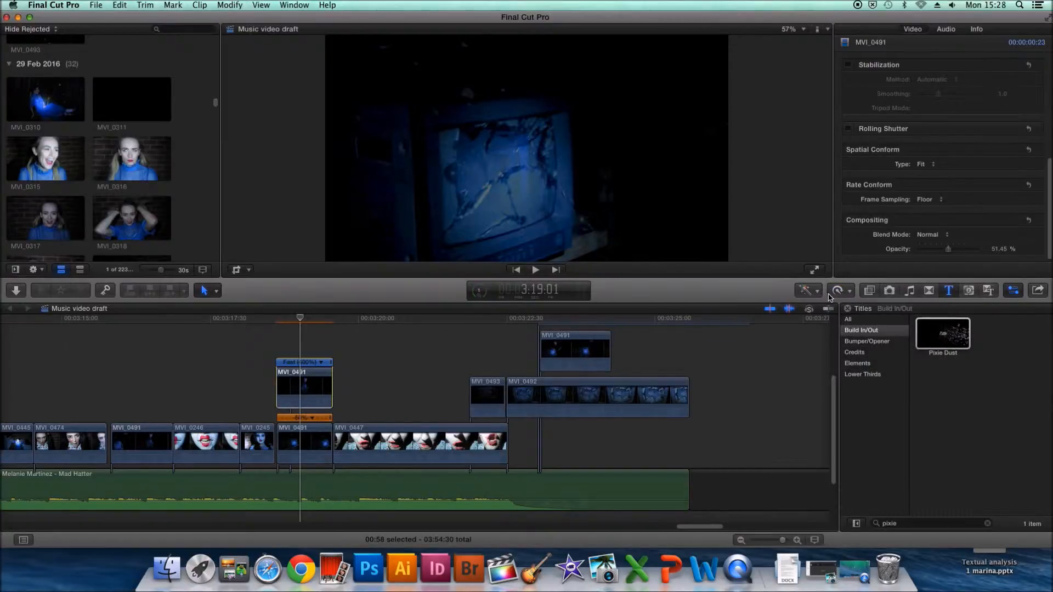
- Flip the upper MVI_0491 clip horizontally with the Transform tool, to a scale of about -101.3%
click(250, 271)
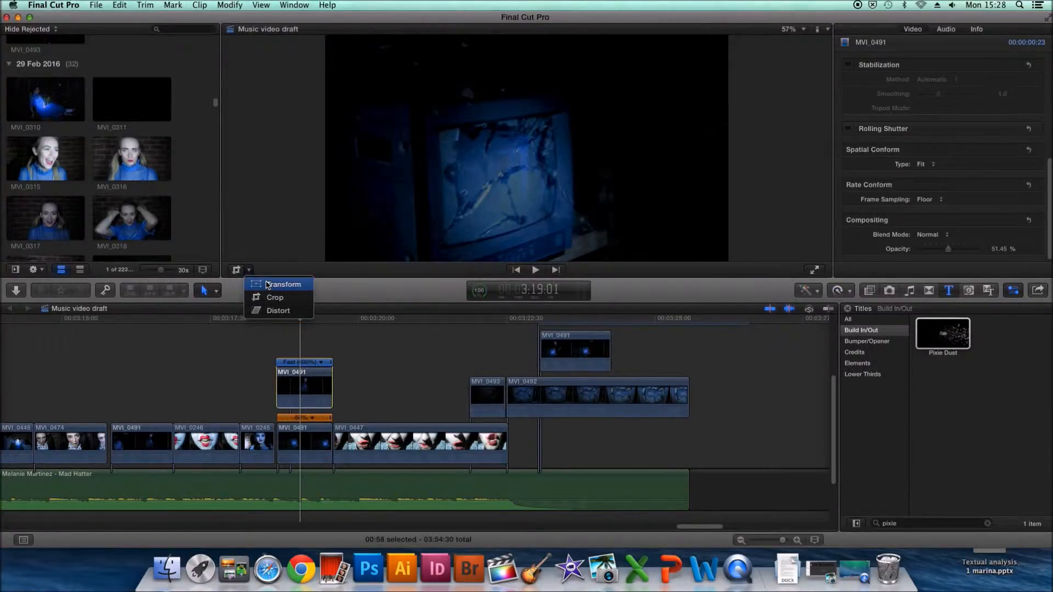
click(267, 285)
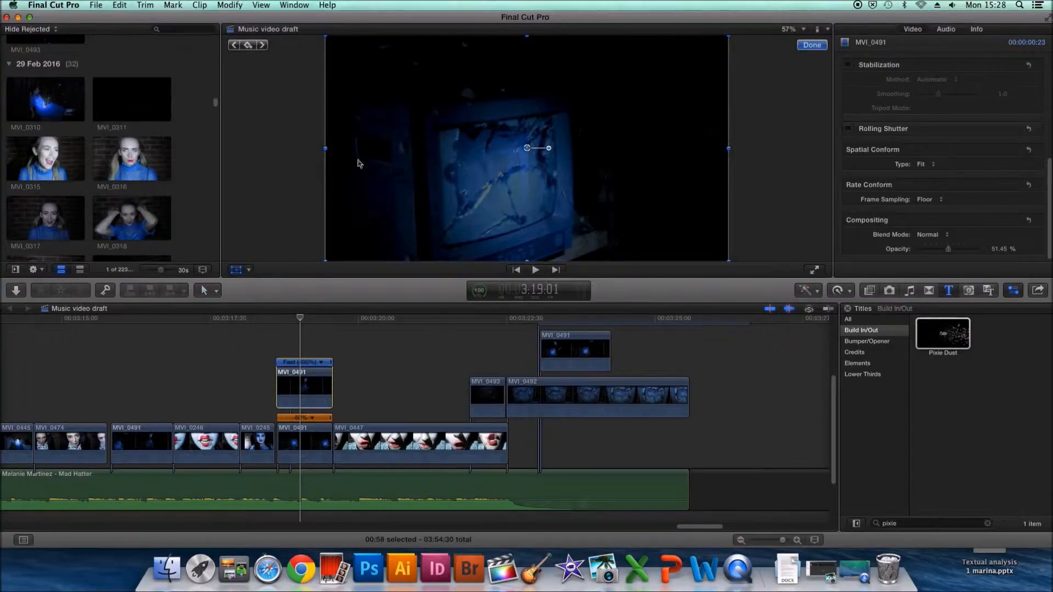
drag(327, 150, 731, 151)
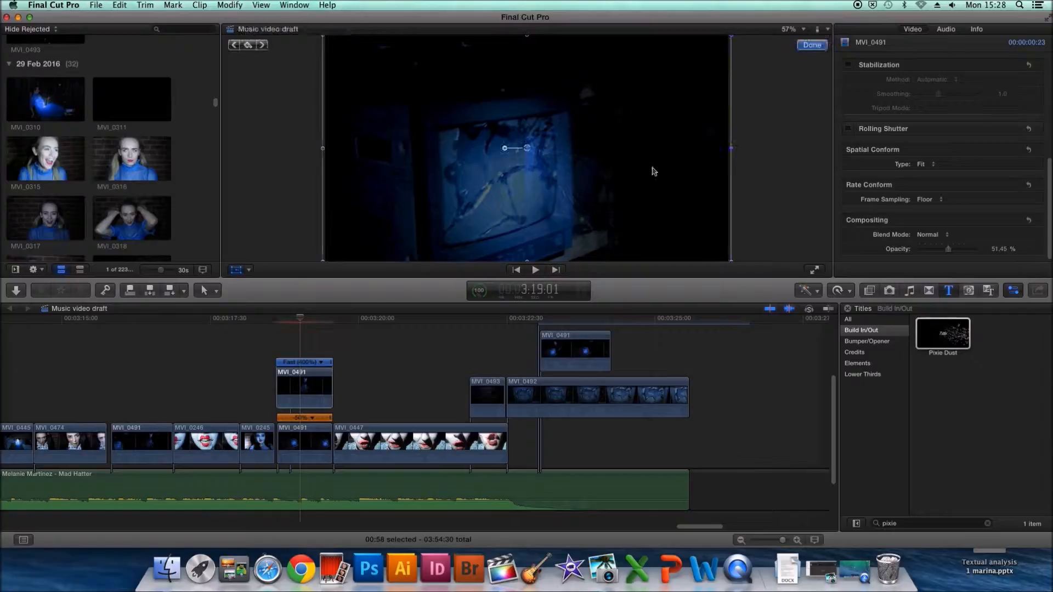
click(812, 45)
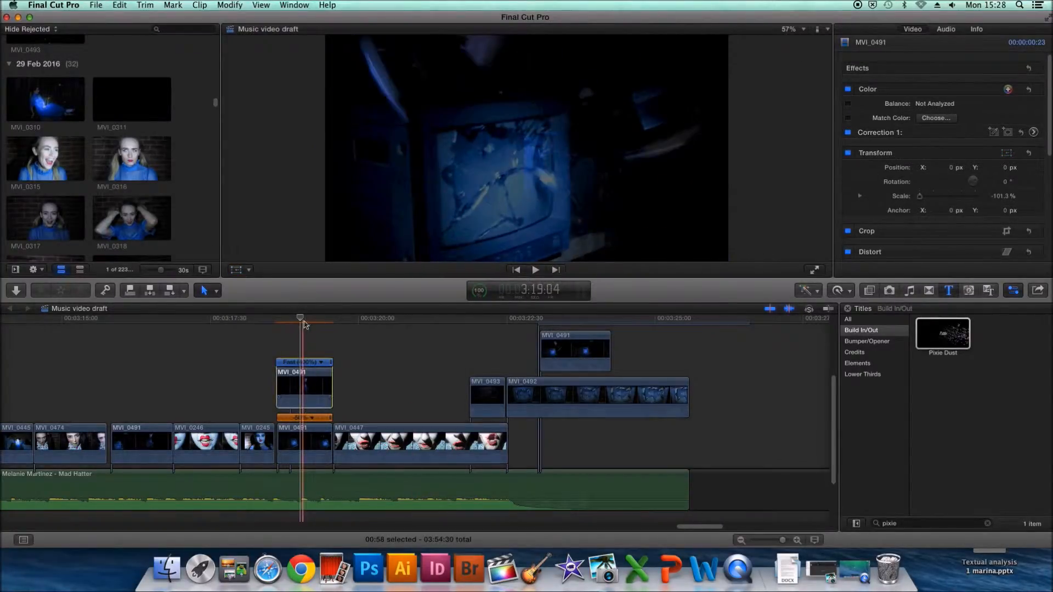
- In the flipped clip's color correction exposure, raise highlights to 92% and midtones to 29%, slightly lower the shadows, and play the section
mouse_move(296, 321)
mouse_down()
mouse_move(271, 321)
mouse_move(337, 324)
mouse_move(290, 326)
mouse_up()
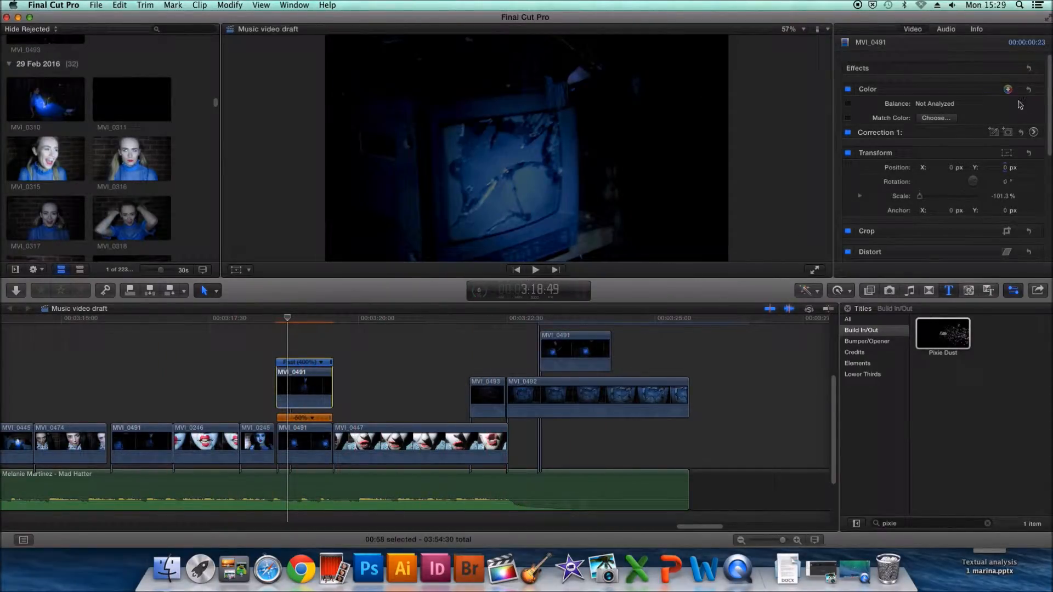
click(1034, 132)
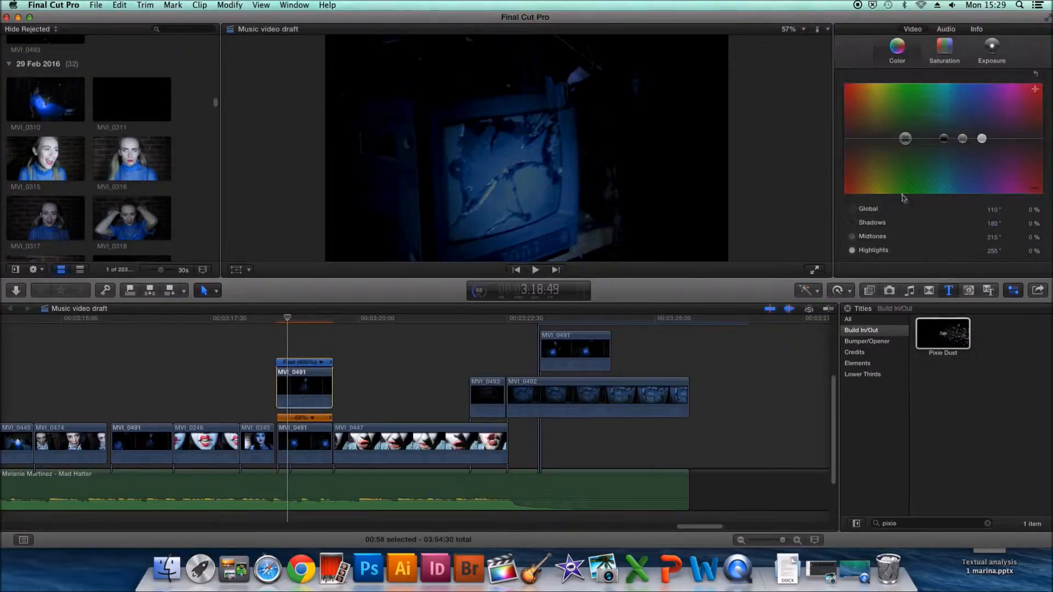
click(992, 55)
mouse_move(902, 125)
mouse_down()
mouse_move(900, 107)
mouse_move(899, 144)
mouse_up()
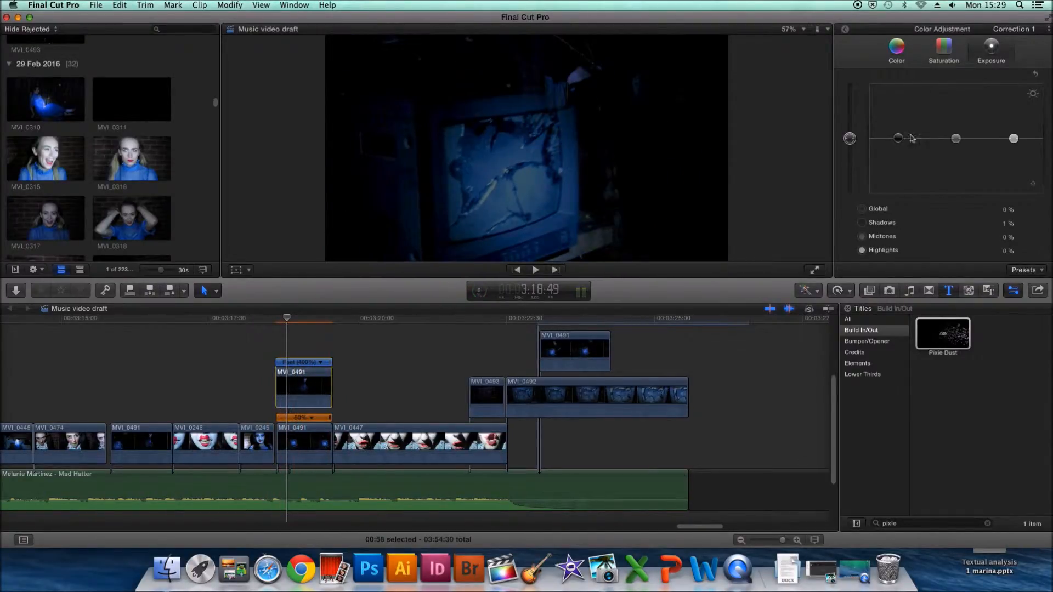
drag(1015, 140, 1015, 116)
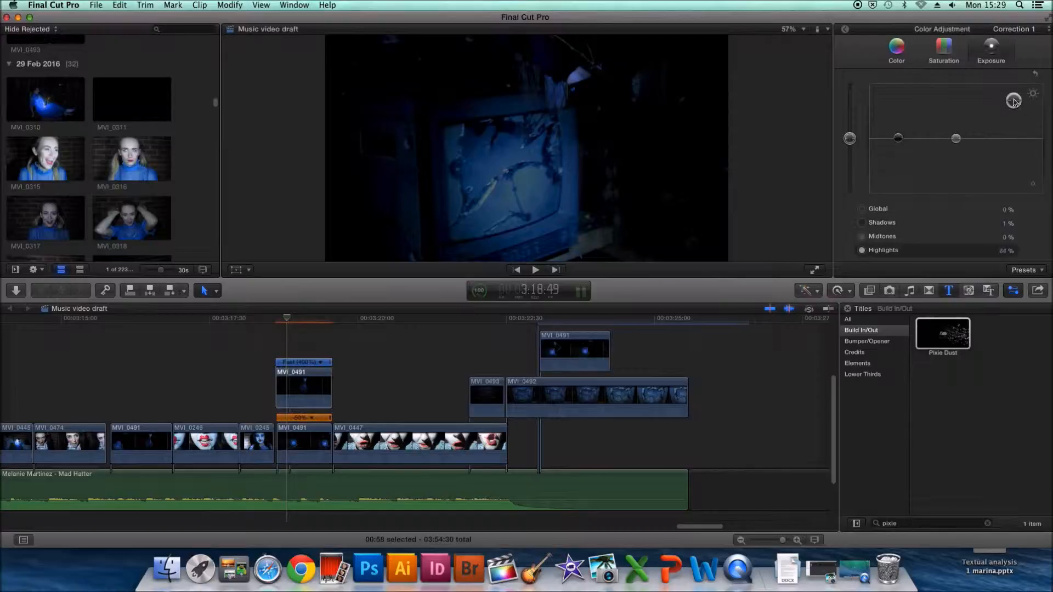
drag(957, 140, 958, 115)
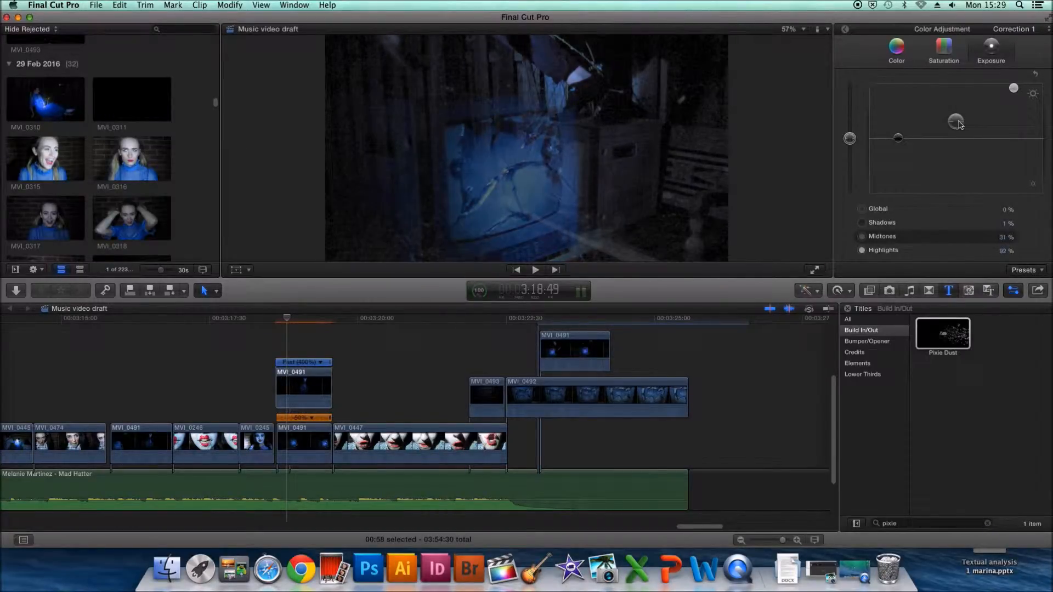
drag(960, 125, 960, 126)
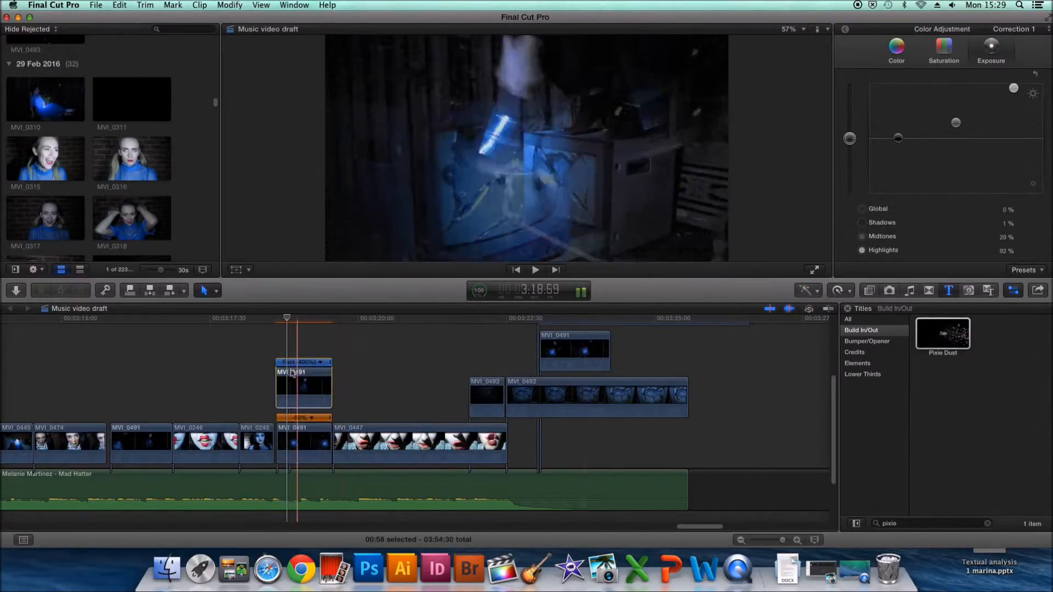
drag(899, 140, 899, 146)
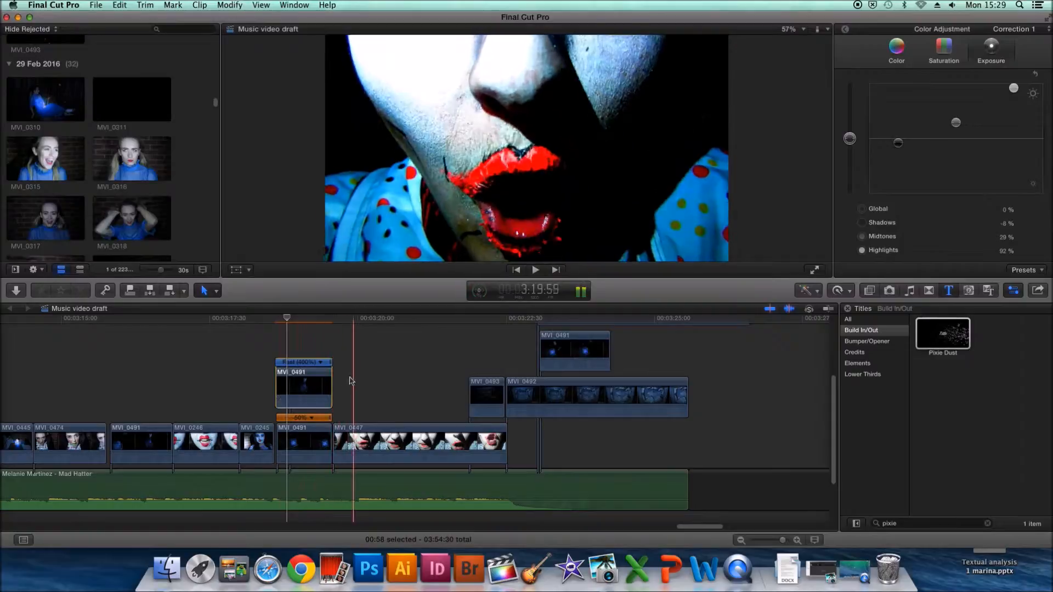
drag(290, 319, 235, 319)
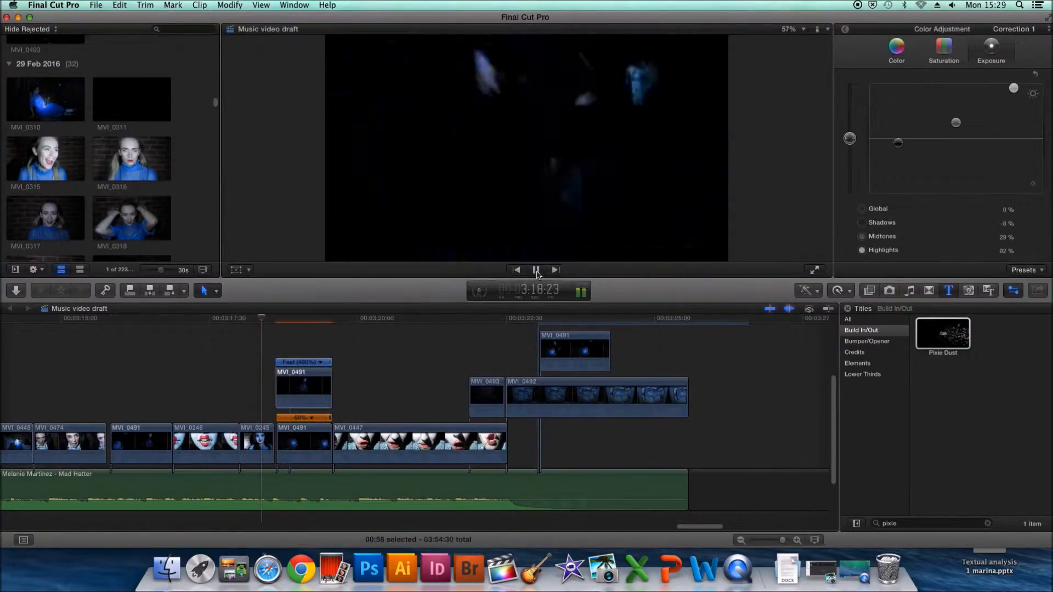
click(537, 273)
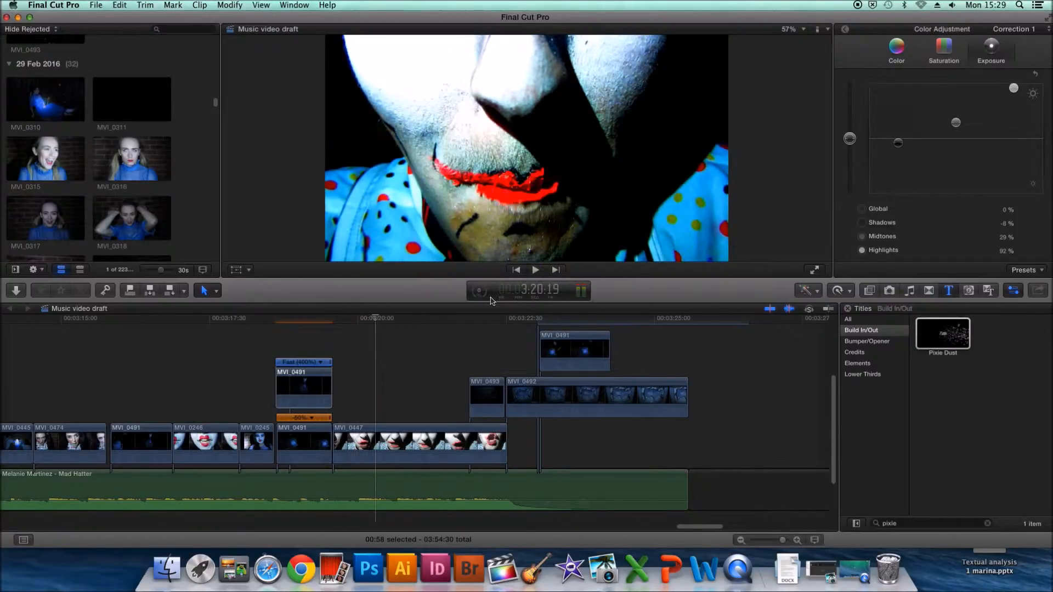
drag(491, 391, 310, 338)
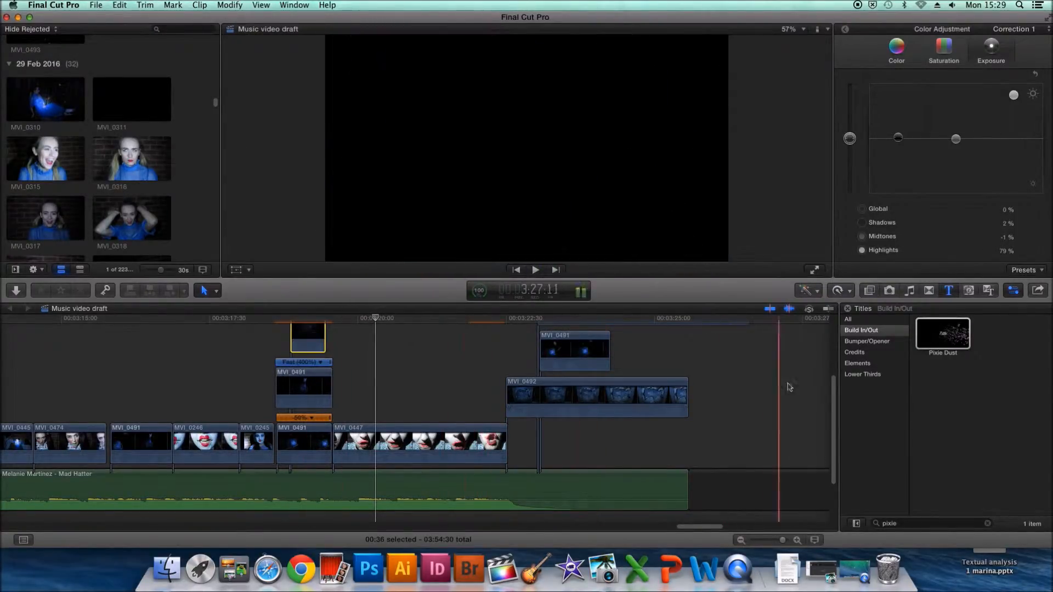
drag(830, 394, 832, 356)
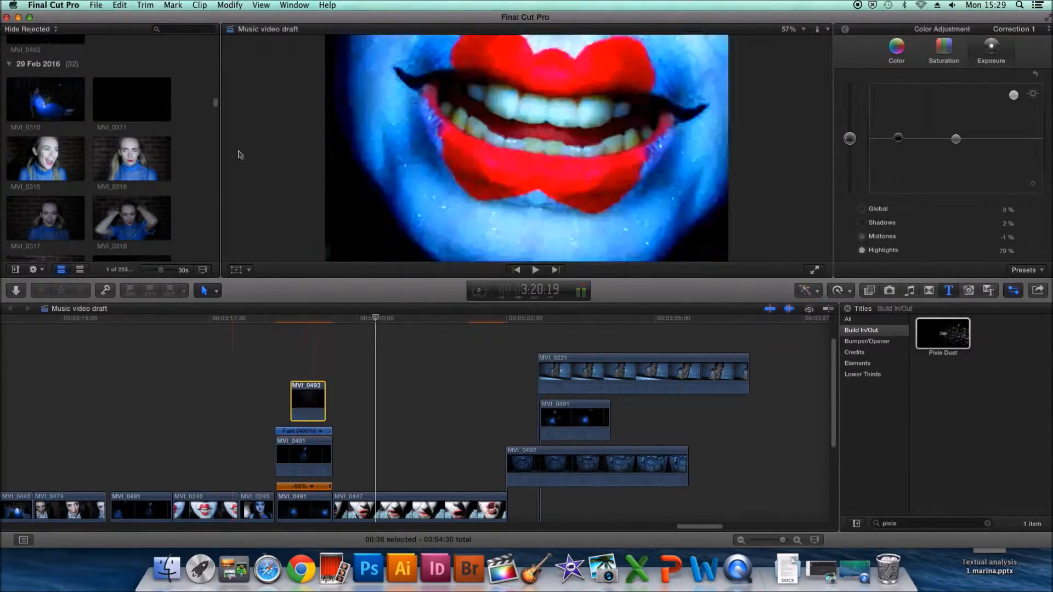
click(120, 5)
click(125, 20)
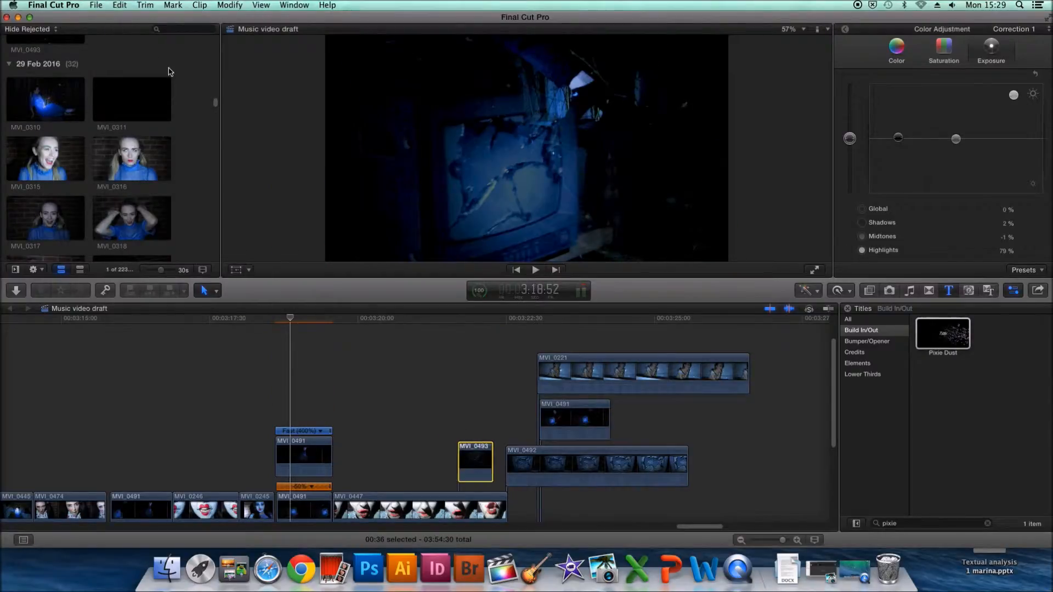
- Move the separate MVI_0491 clip beneath MVI_0221 onto the top of the stacked MVI_0491 clips and speed it up to 8x
click(578, 423)
drag(575, 421, 312, 400)
key(space)
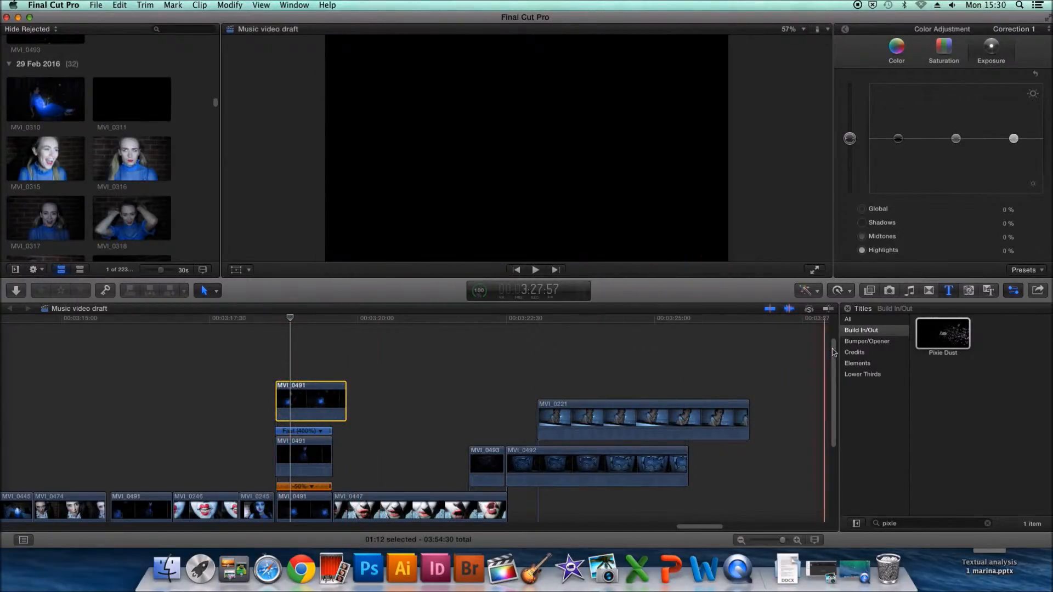
drag(833, 359, 834, 370)
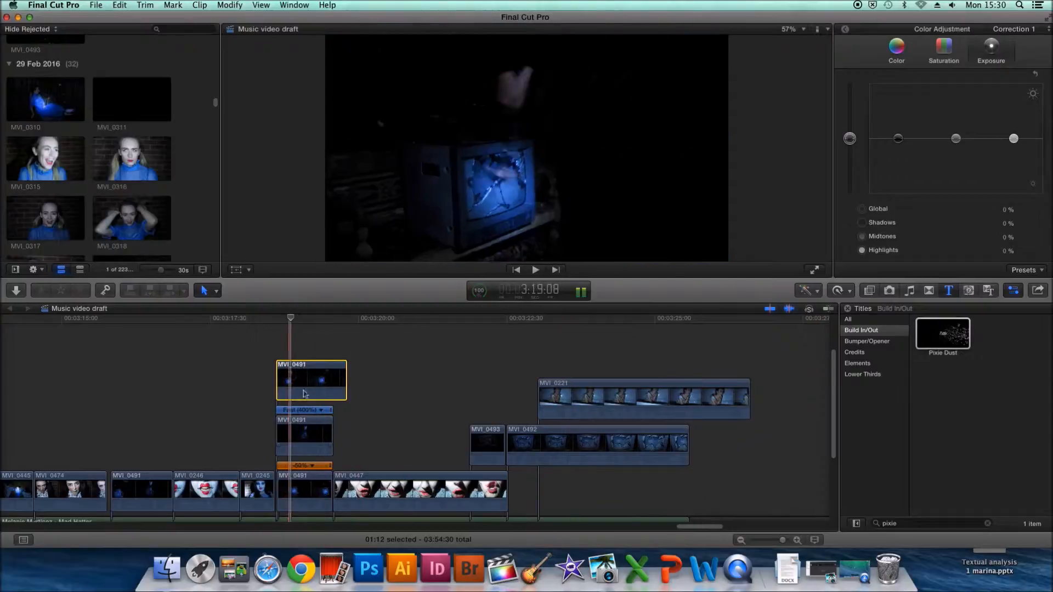
click(845, 291)
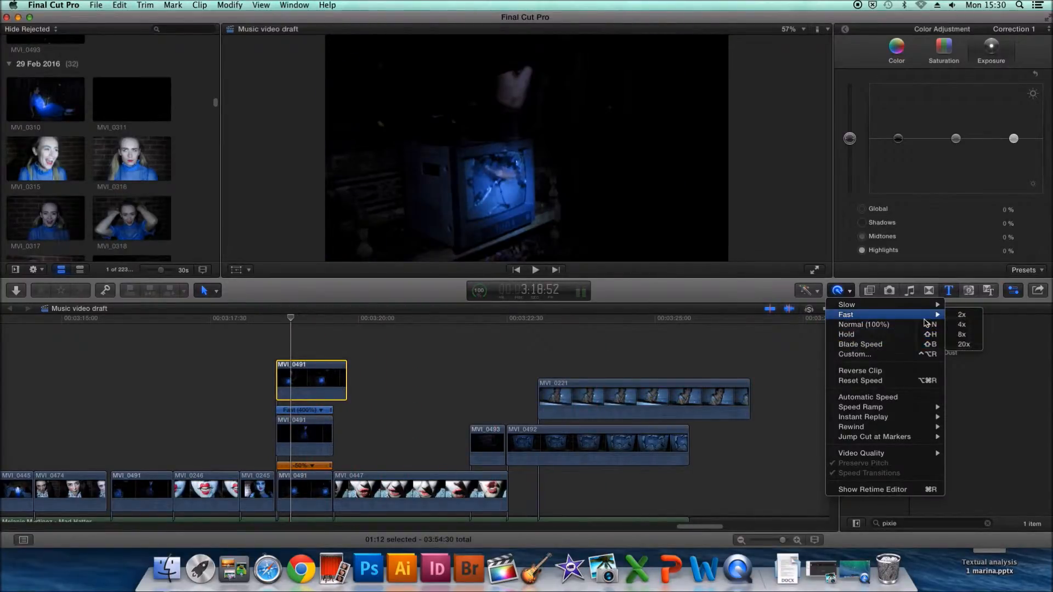
click(961, 335)
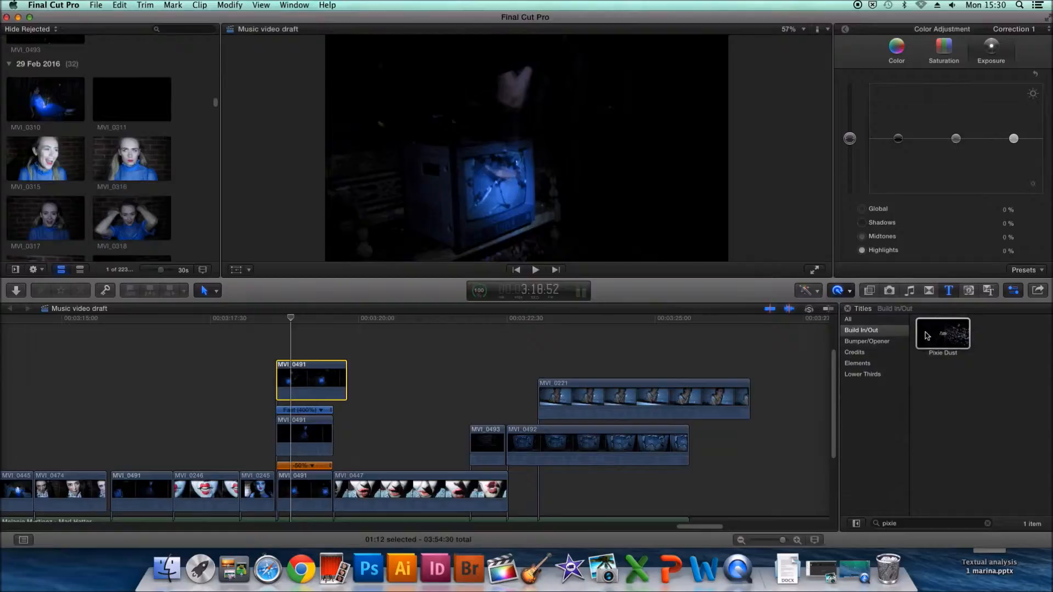
- Apply a 100% Instant Replay to the shortened top clip and delete the title added above it
click(851, 292)
click(284, 381)
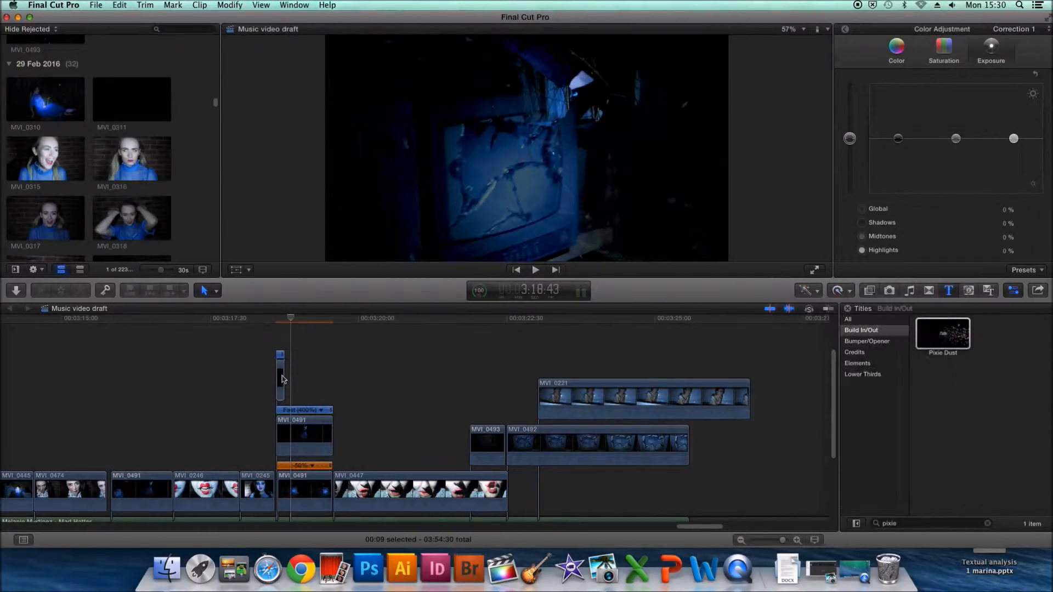
click(838, 291)
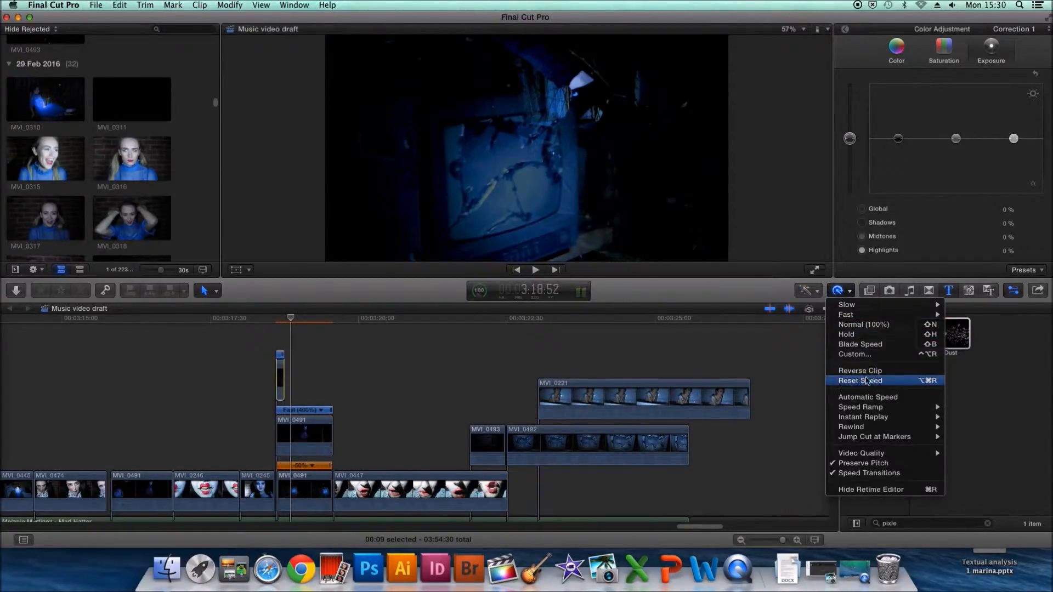
mouse_move(879, 421)
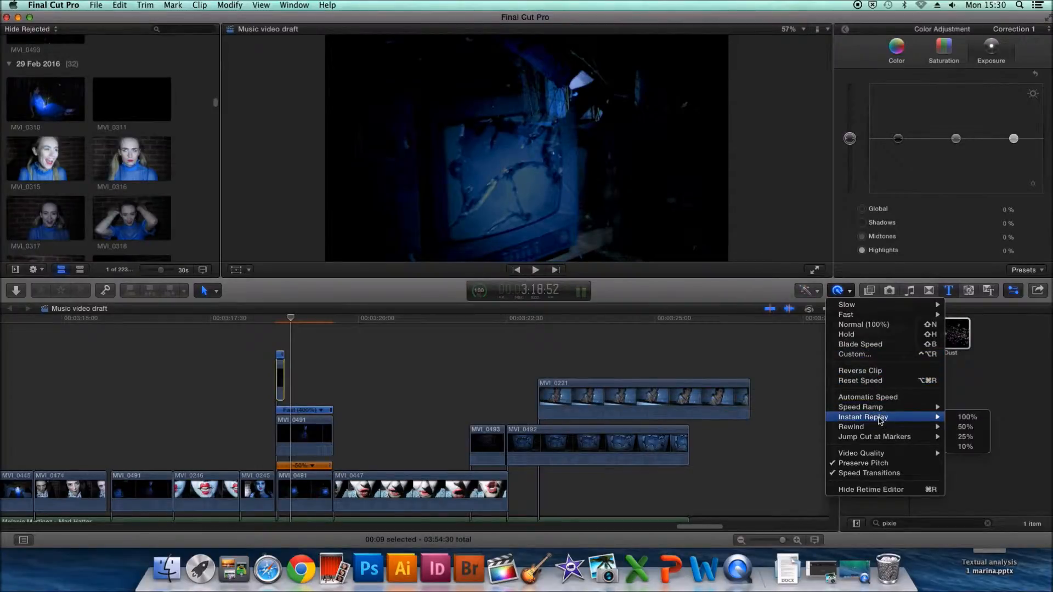
click(961, 418)
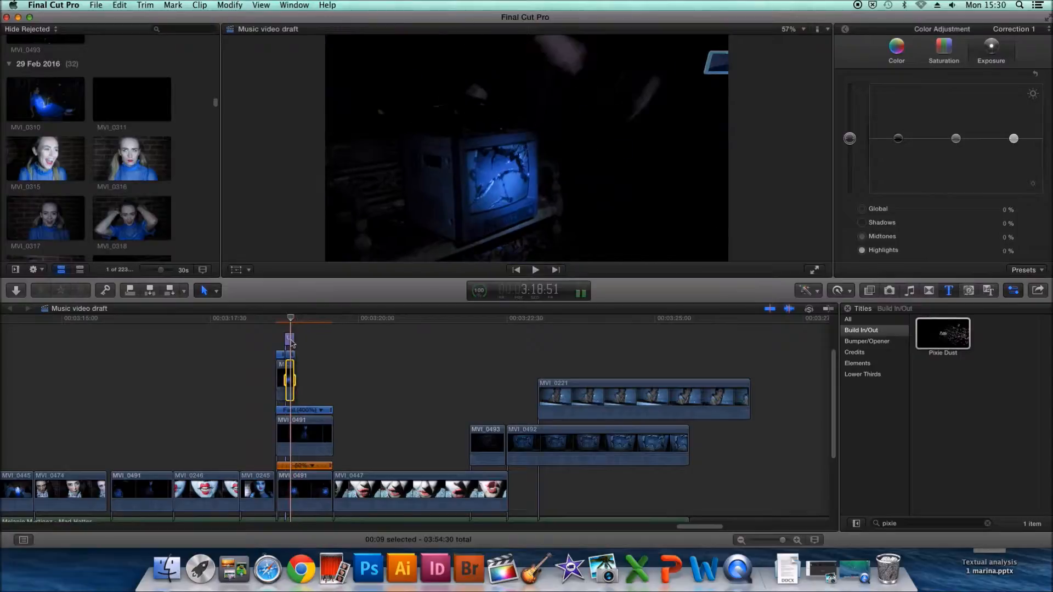
key(Delete)
- Lower the opacity of the short top MVI_0491 clip to about 18.1%
mouse_move(292, 320)
mouse_down()
mouse_move(269, 321)
mouse_move(338, 328)
mouse_move(284, 321)
mouse_up()
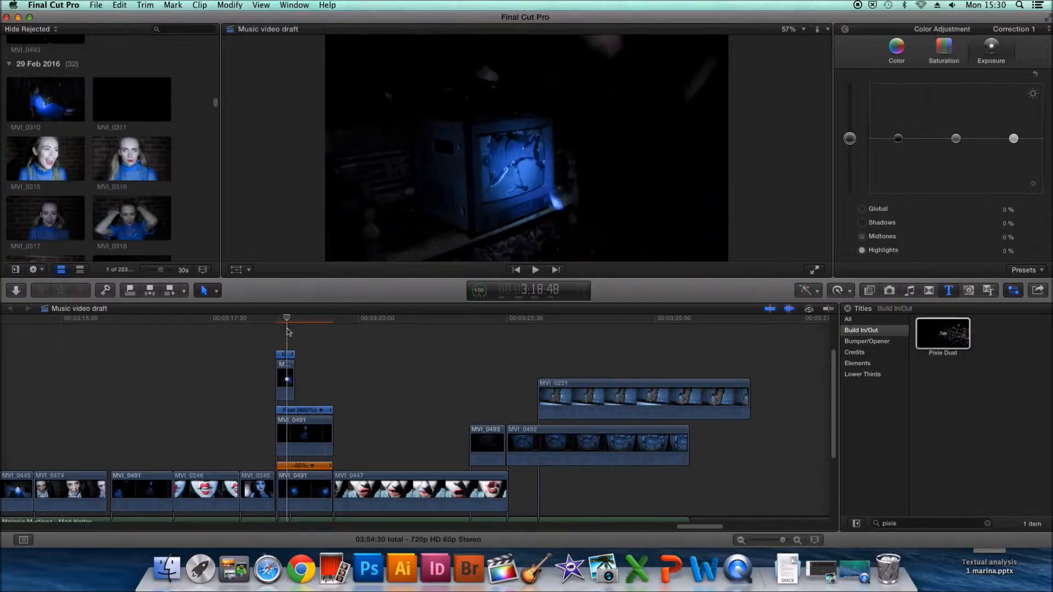
click(288, 380)
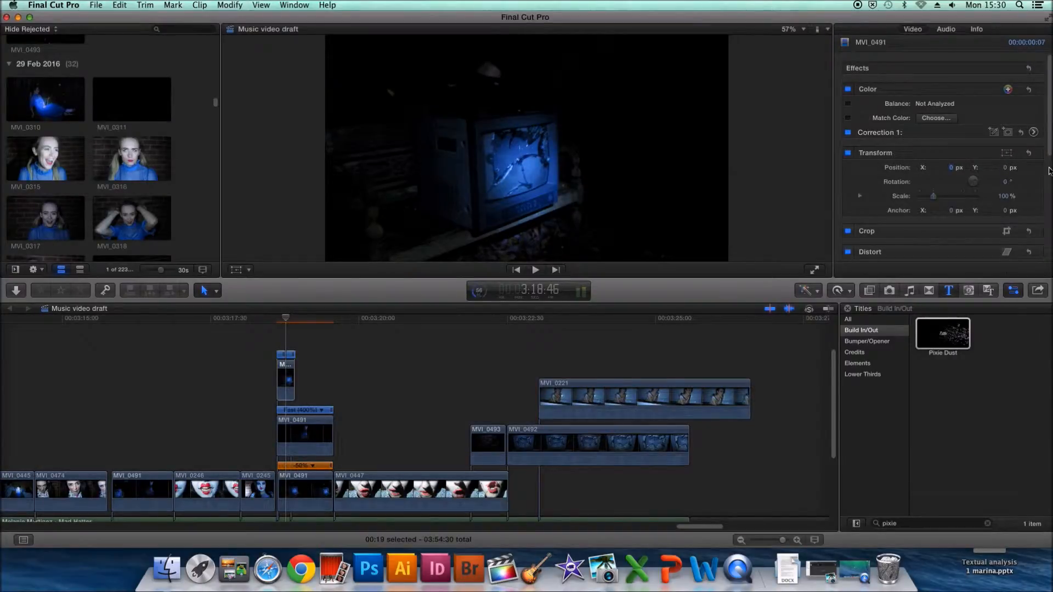
scroll(1013, 220, down, 5)
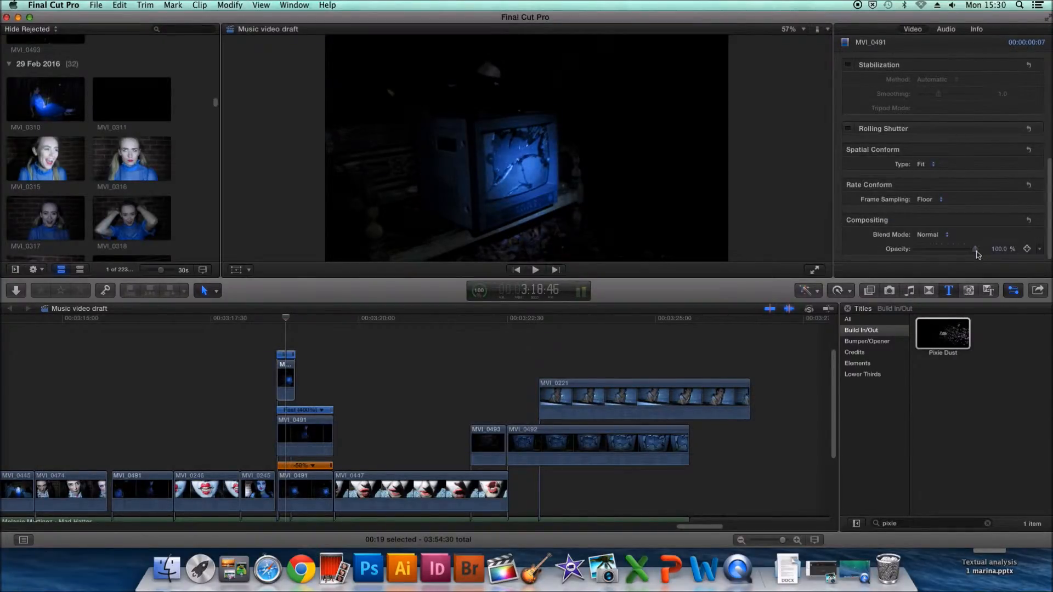
drag(977, 252, 958, 250)
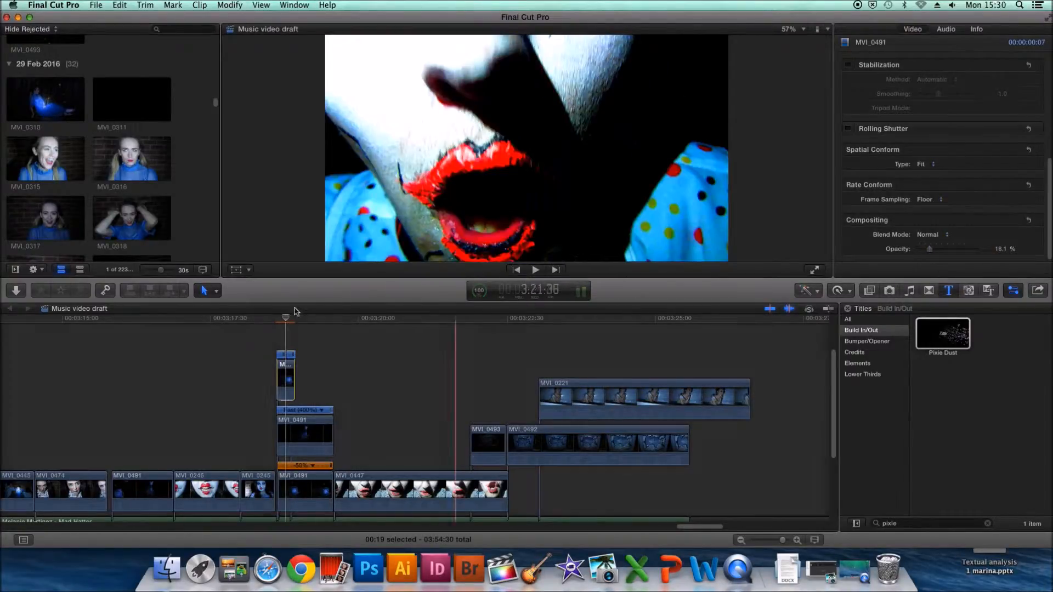
- Play back the layered section from just before the stacked clips to review the combined effect
click(249, 324)
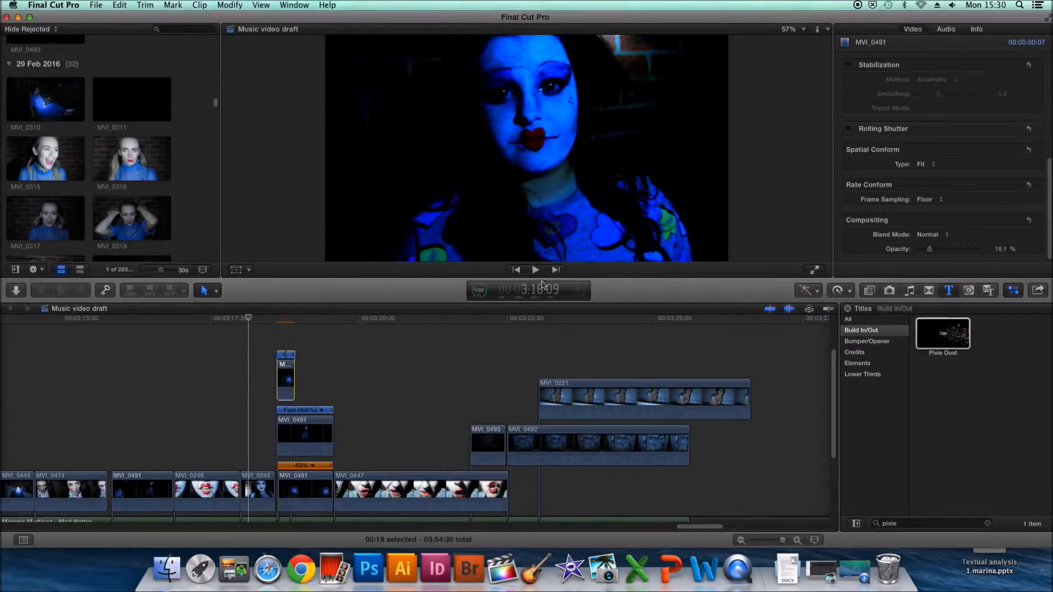
click(535, 270)
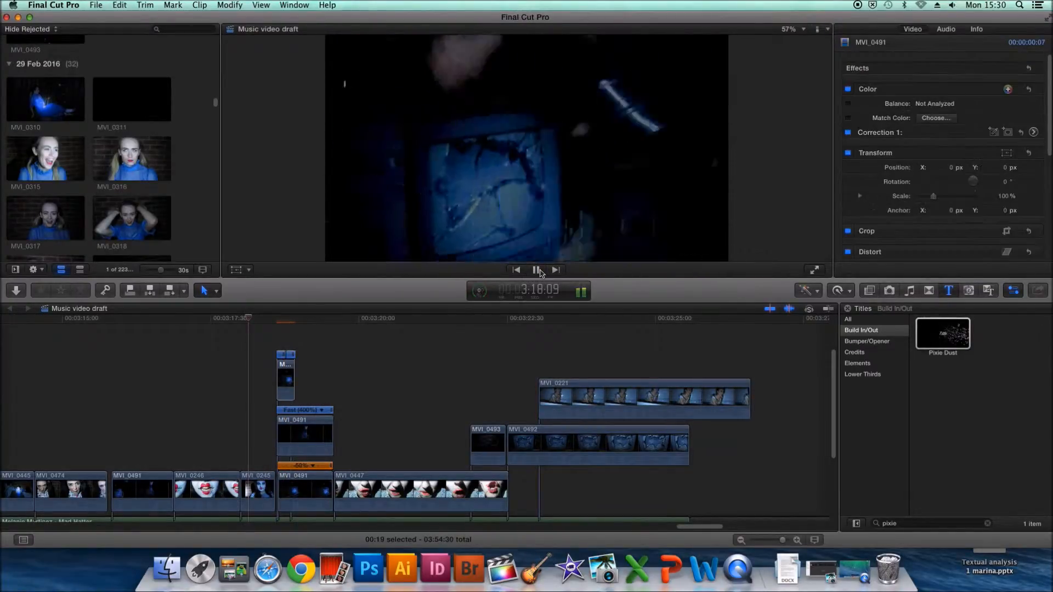
drag(357, 322, 252, 329)
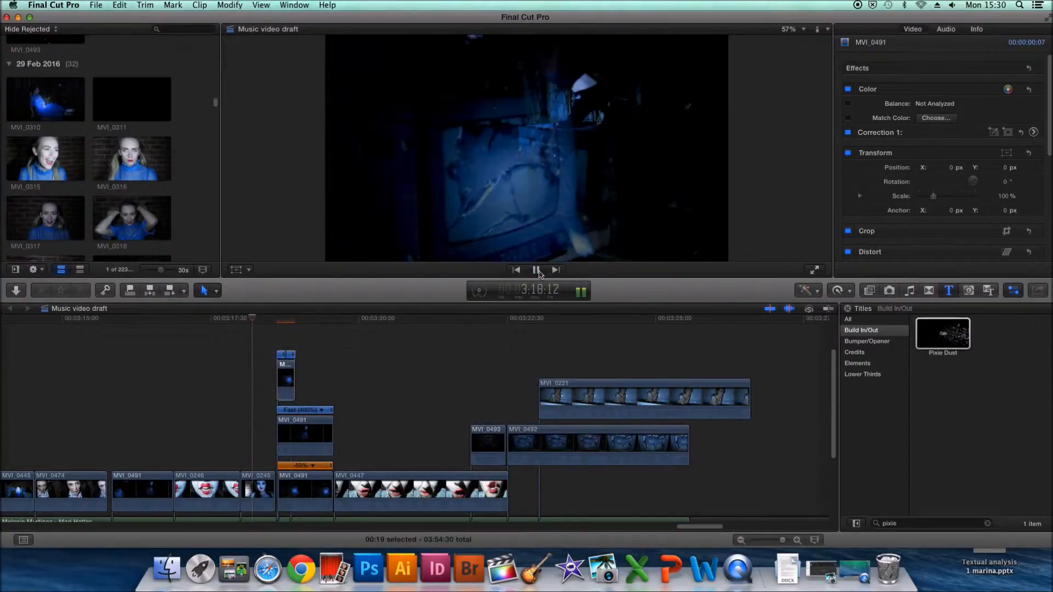
- Stop playback, apply another Instant Replay to the short top MVI_0491 clip and delete the title added above it
click(536, 270)
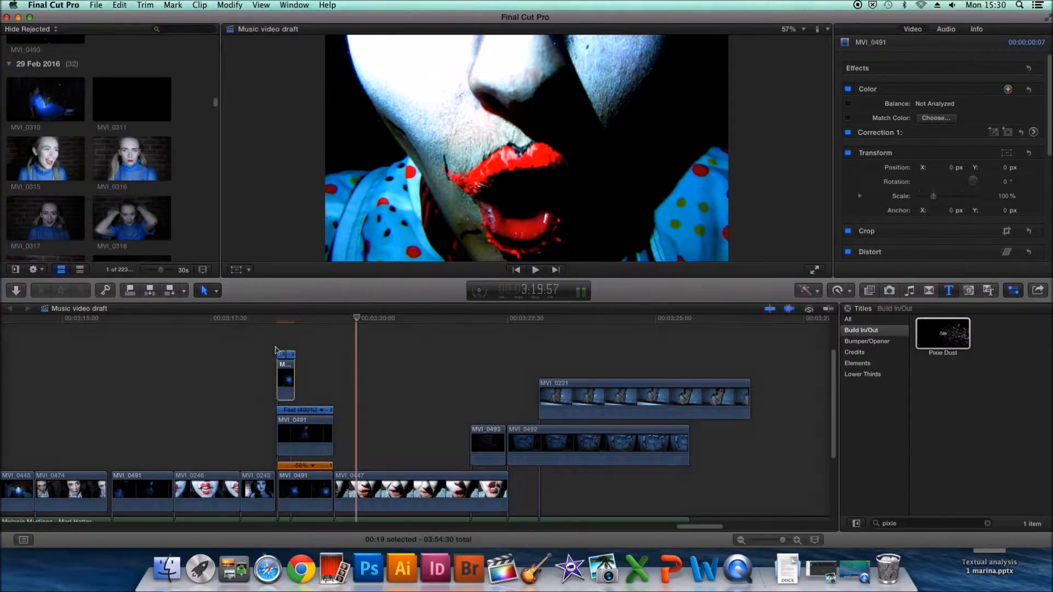
click(287, 377)
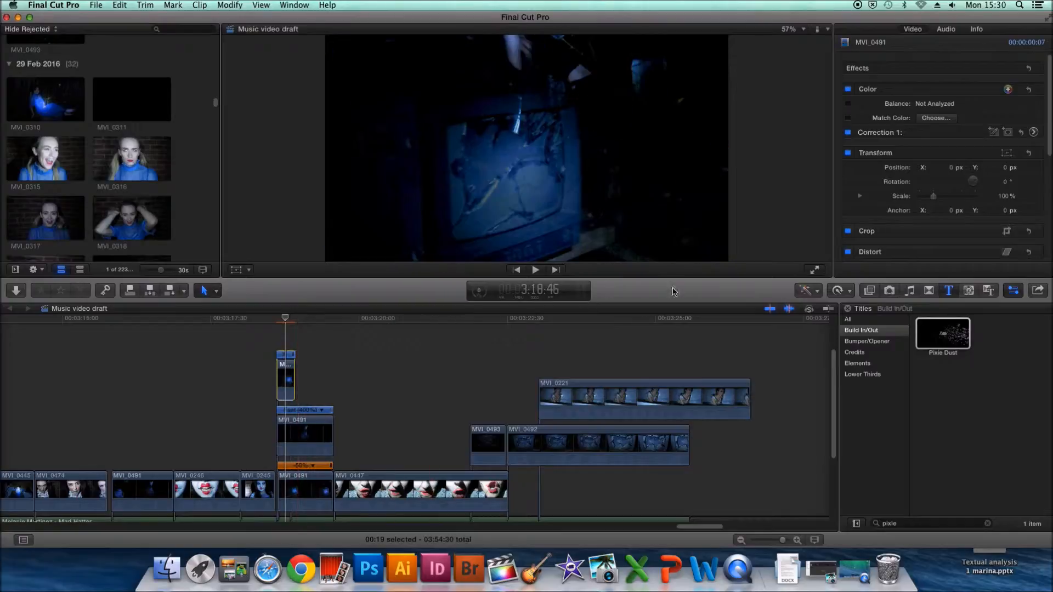
click(838, 291)
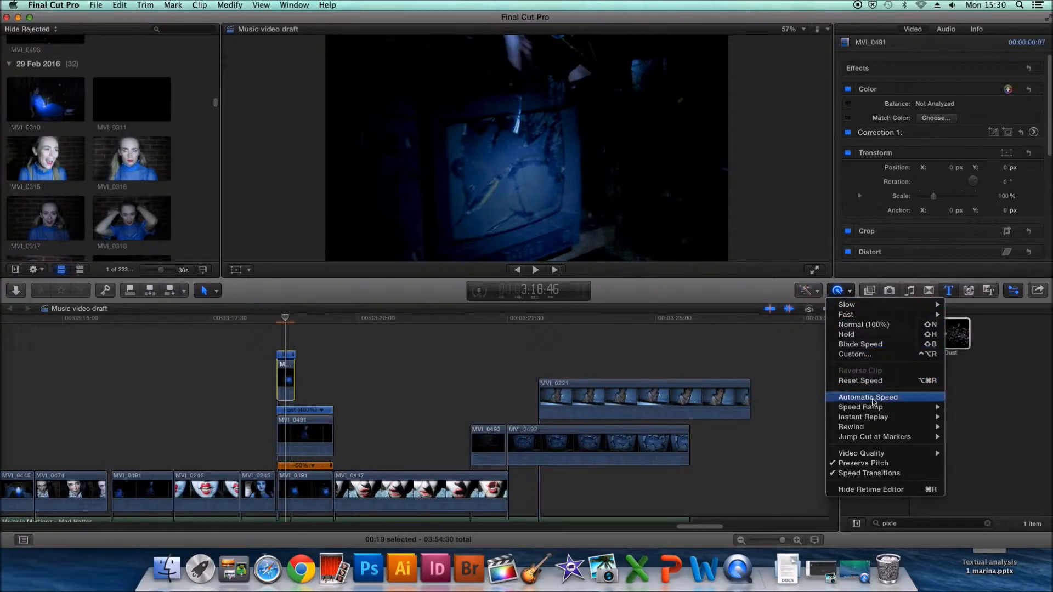
mouse_move(871, 420)
click(961, 420)
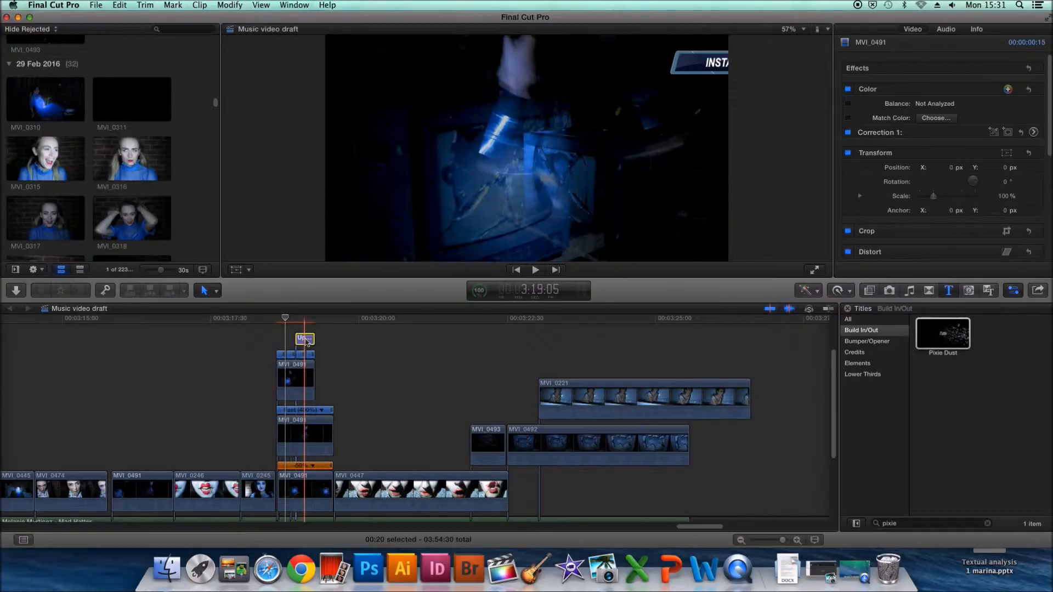
click(305, 341)
key(Delete)
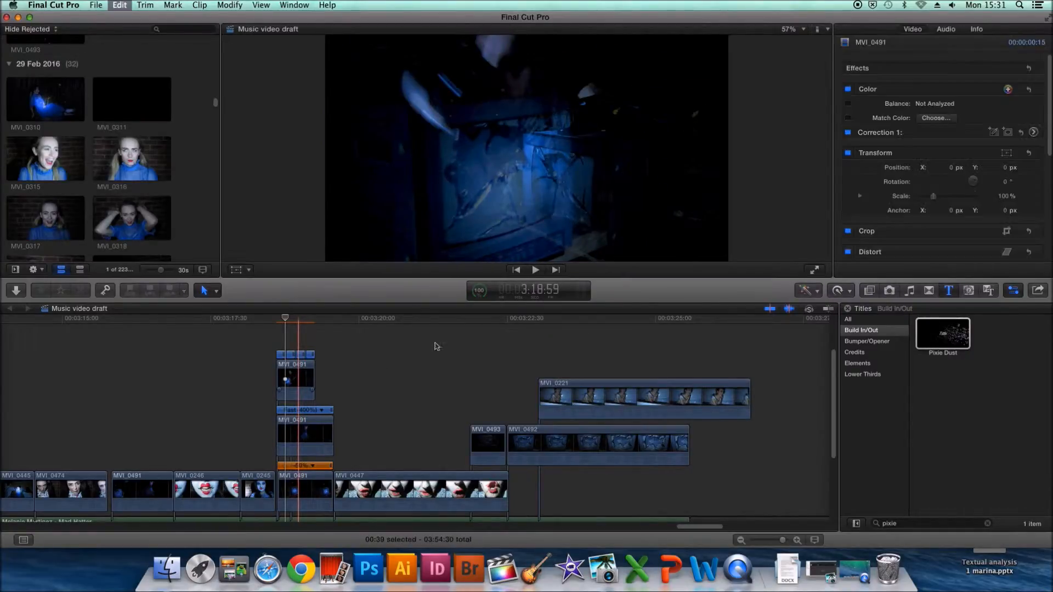
- Add a further Instant Replay to the extended top MVI_0491 clip and remove its accompanying Upper title
click(838, 290)
mouse_move(864, 420)
mouse_move(926, 413)
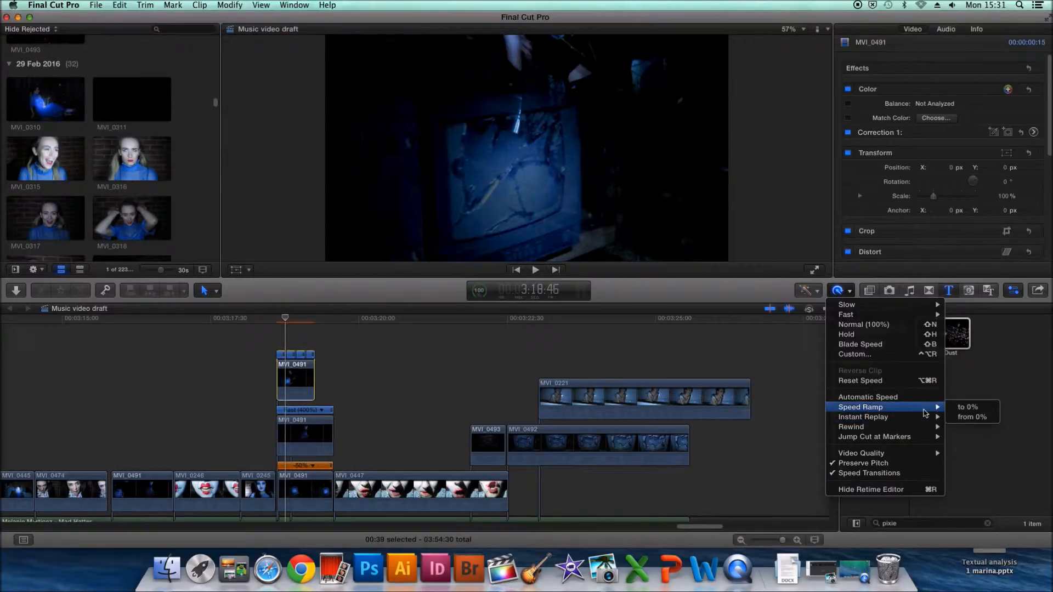
click(969, 428)
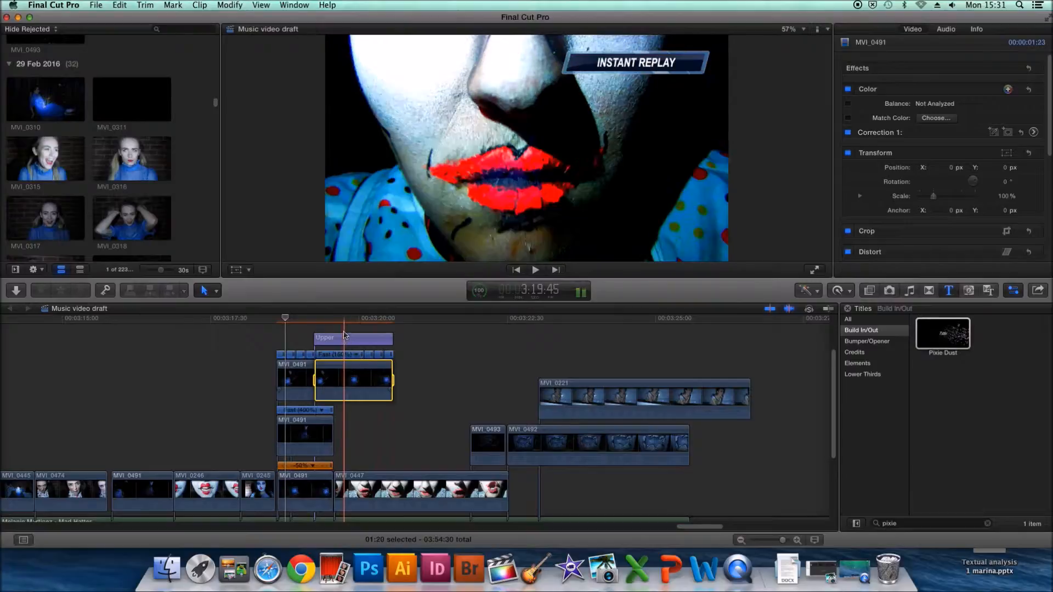
key(Delete)
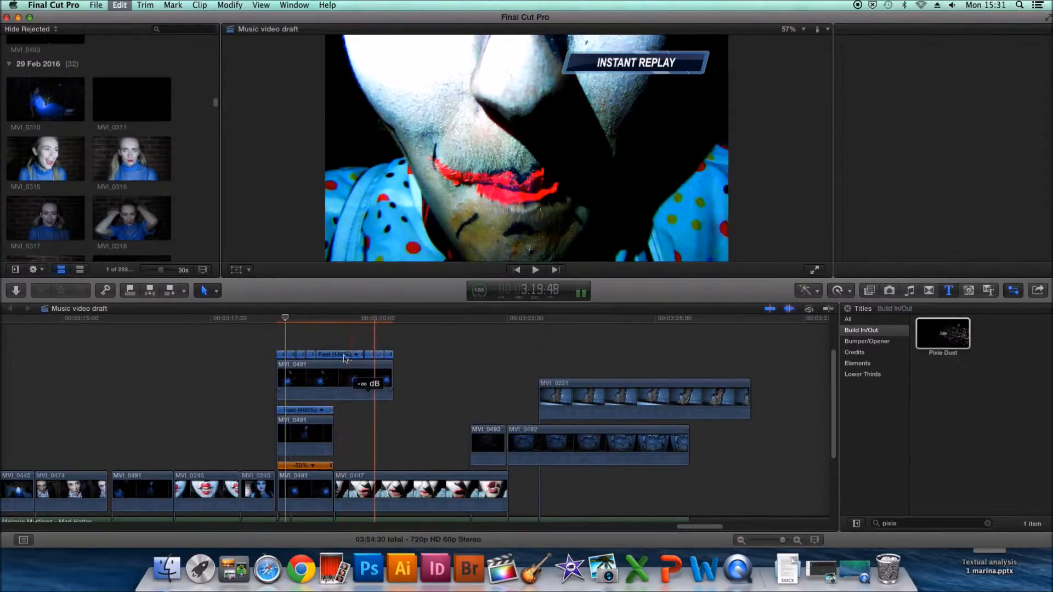
- Try speeding up the whole top MVI_0491 clip to 4x, and undo the speed adjustment
click(363, 376)
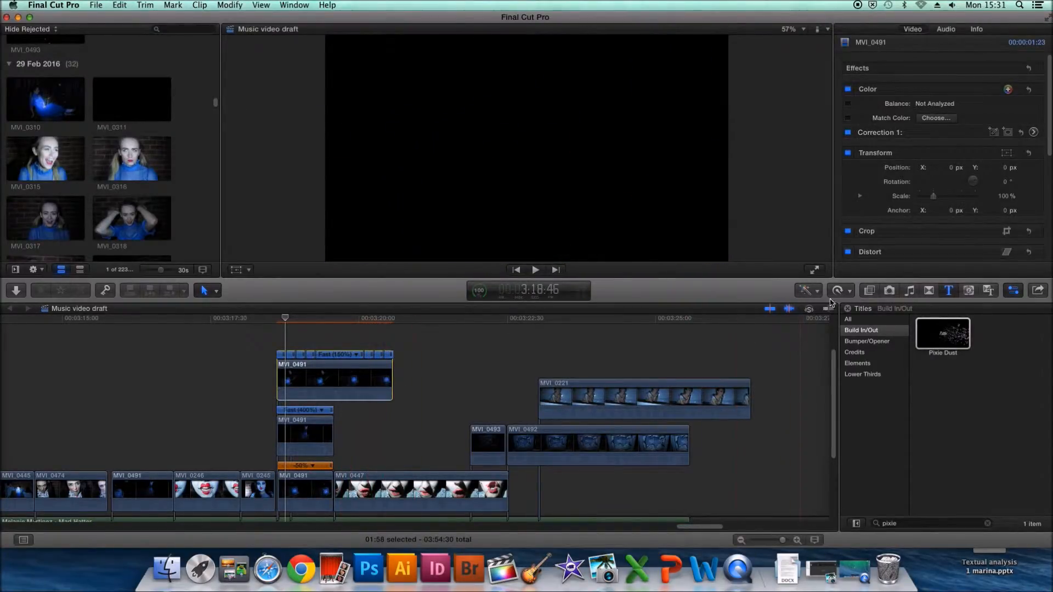
click(838, 291)
mouse_move(865, 317)
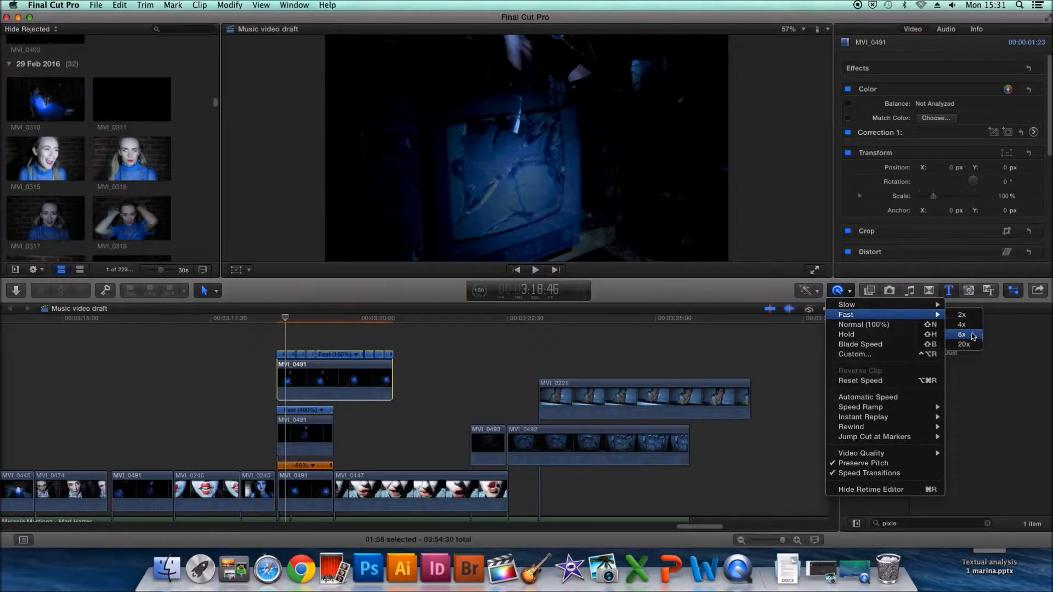
click(968, 328)
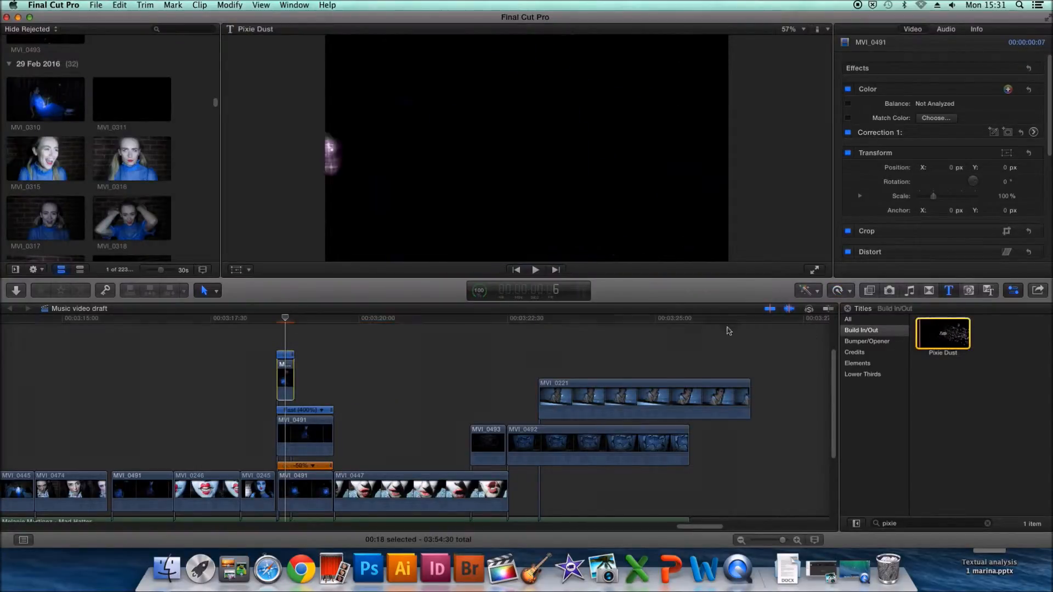
click(118, 5)
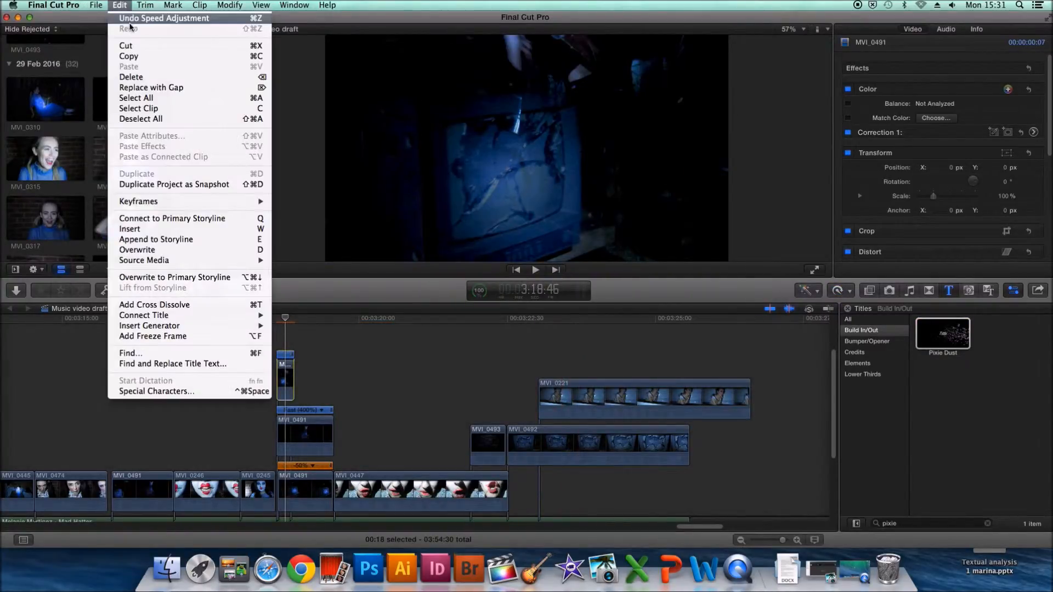
click(130, 20)
- Set the top MVI_0491 clip to 2x speed and slide it so its end aligns with the clips beneath
click(836, 291)
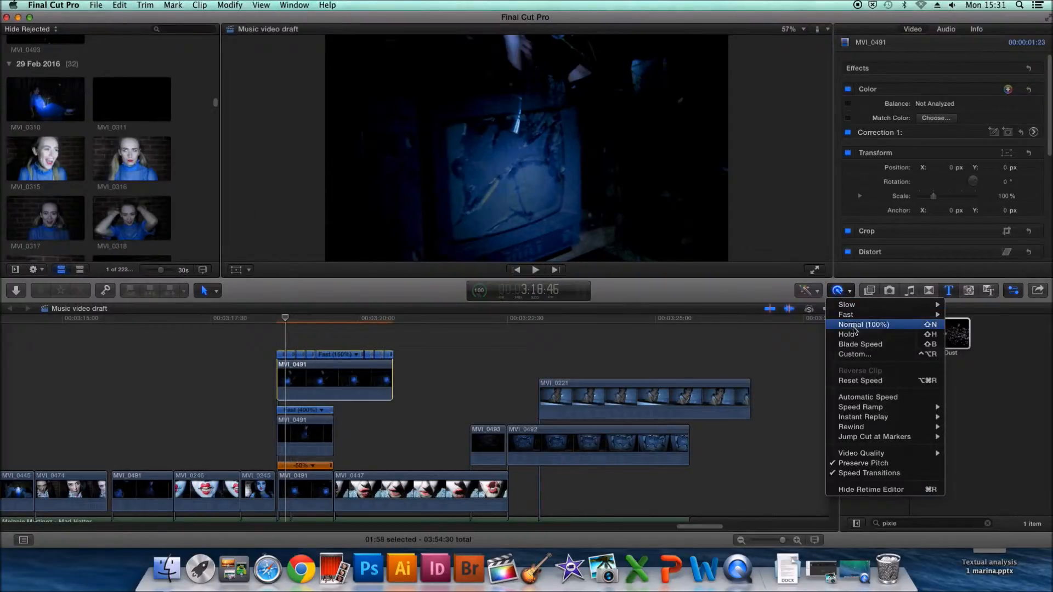
click(967, 317)
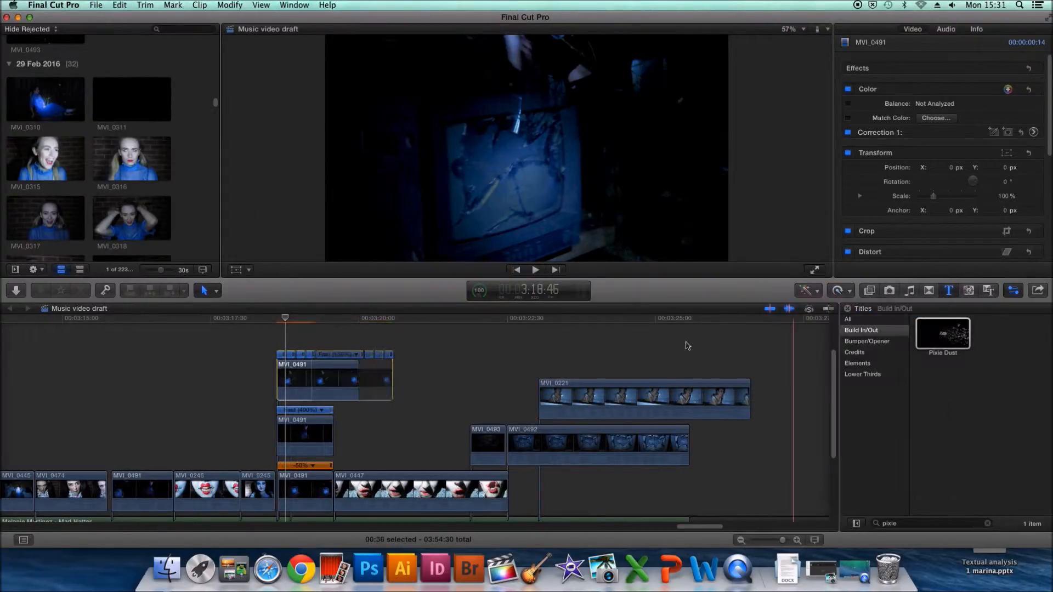
mouse_move(311, 377)
mouse_down()
mouse_move(332, 377)
mouse_move(300, 379)
mouse_move(319, 379)
mouse_up()
- Review the edit in full screen from before the stacked clips, and jump back to about 2:59 before leaving full screen
click(213, 323)
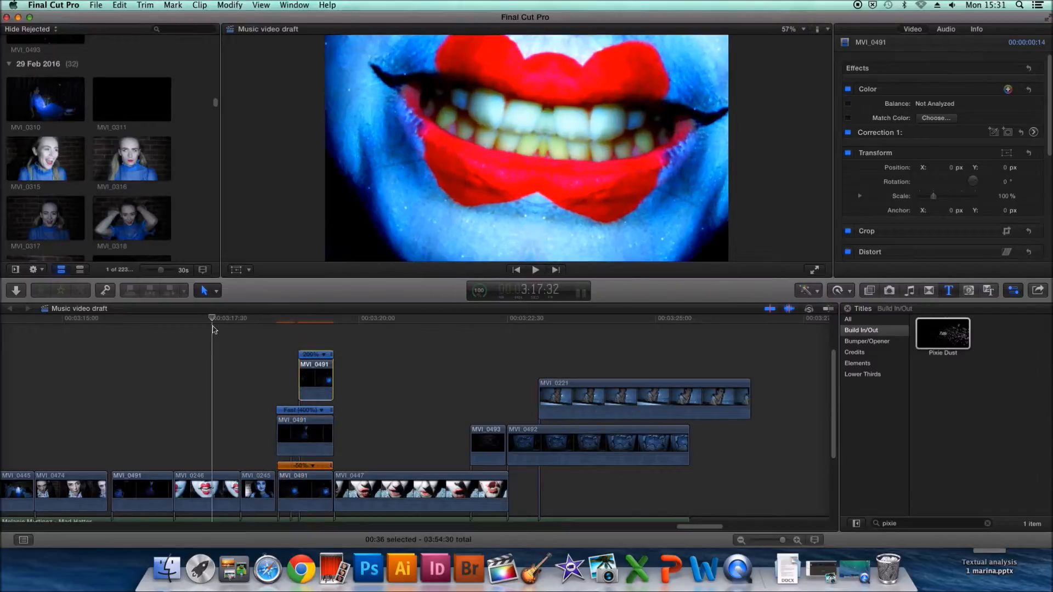
scroll(439, 347, left, 1)
click(815, 271)
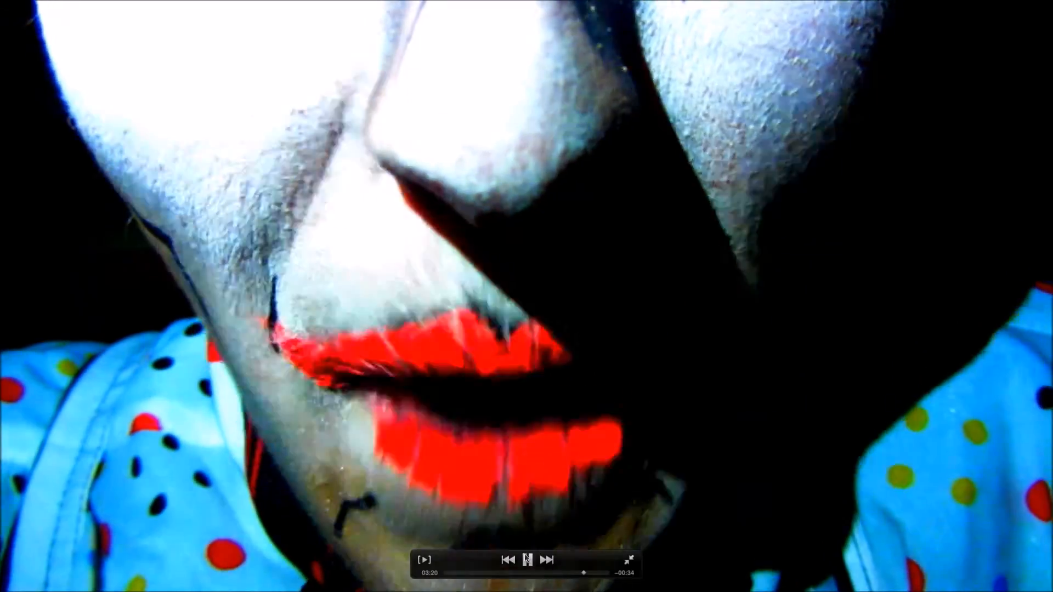
key(space)
drag(584, 577, 569, 574)
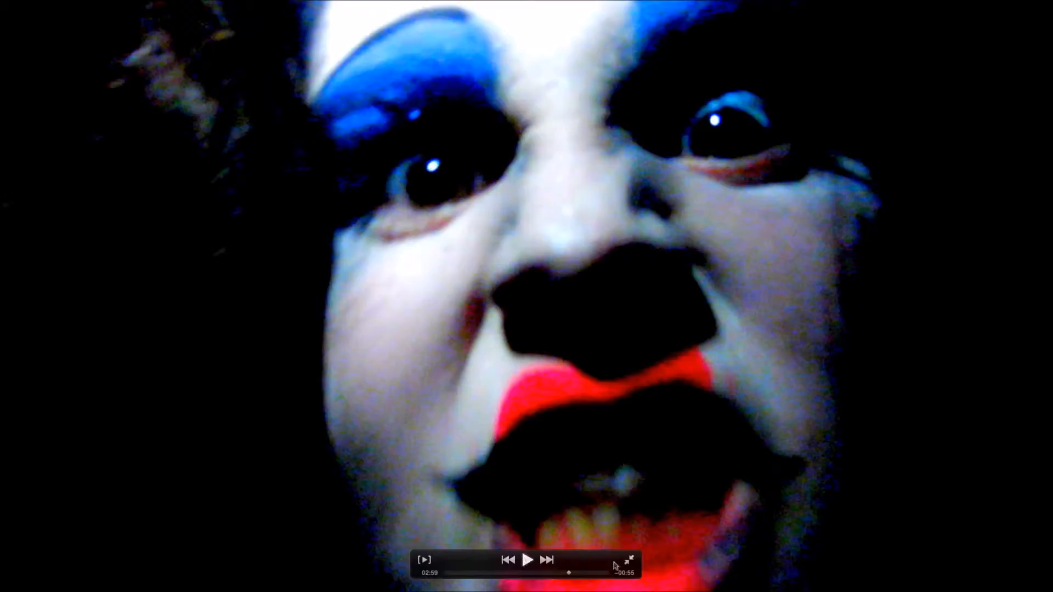
key(Escape)
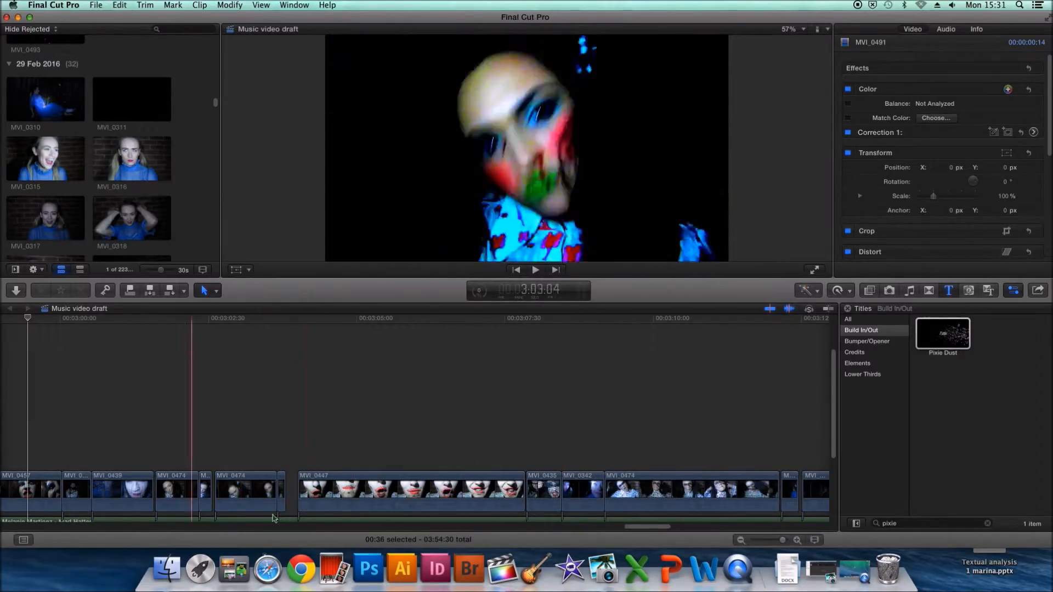
- Play back from the long MVI_0474 clip through the stacked MVI_0491 clips to review the sequence
scroll(655, 531, right, 10)
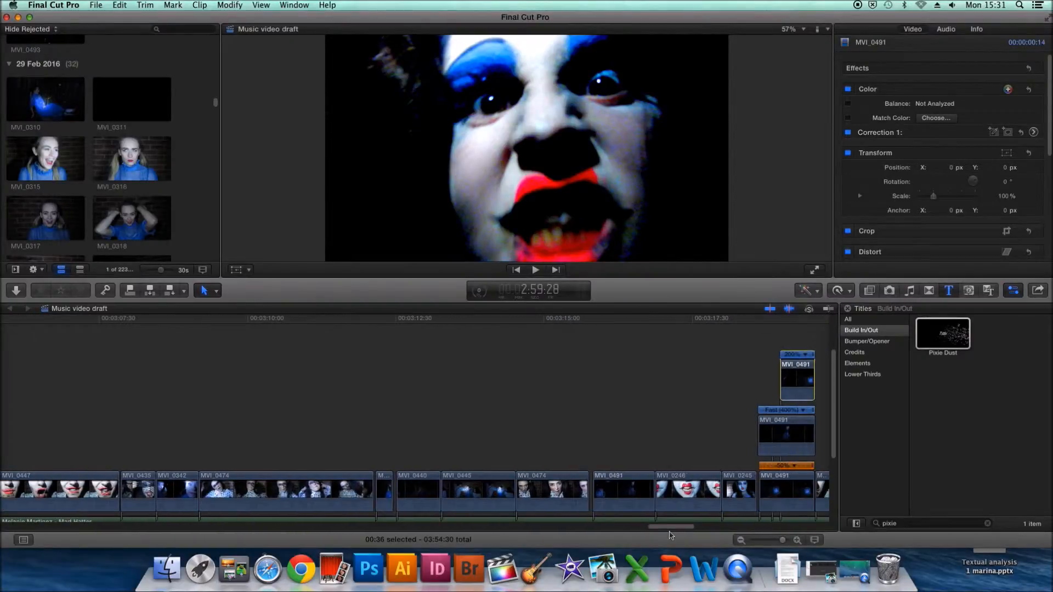
click(343, 400)
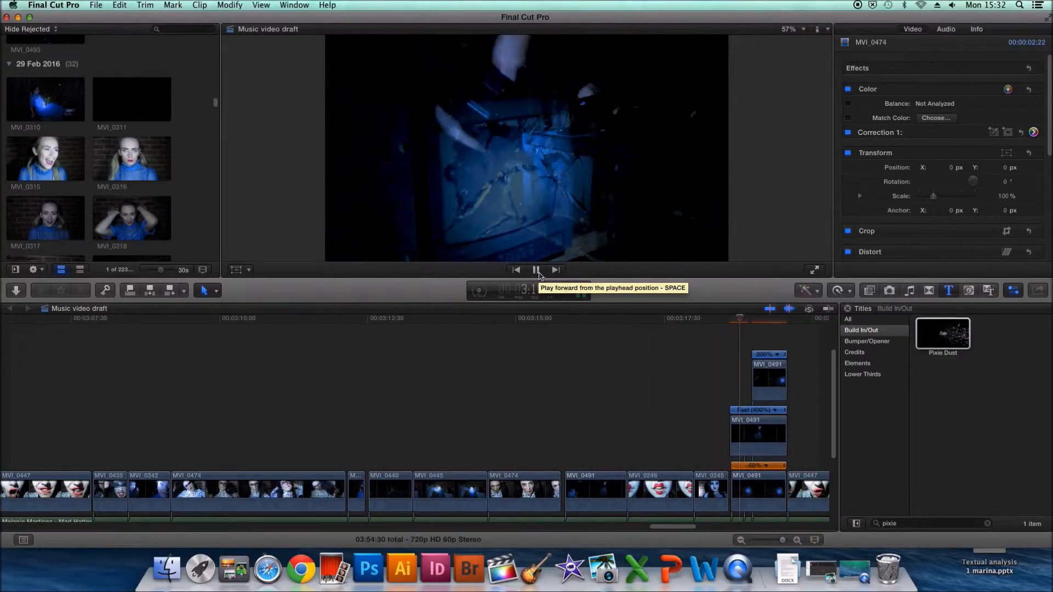
click(538, 273)
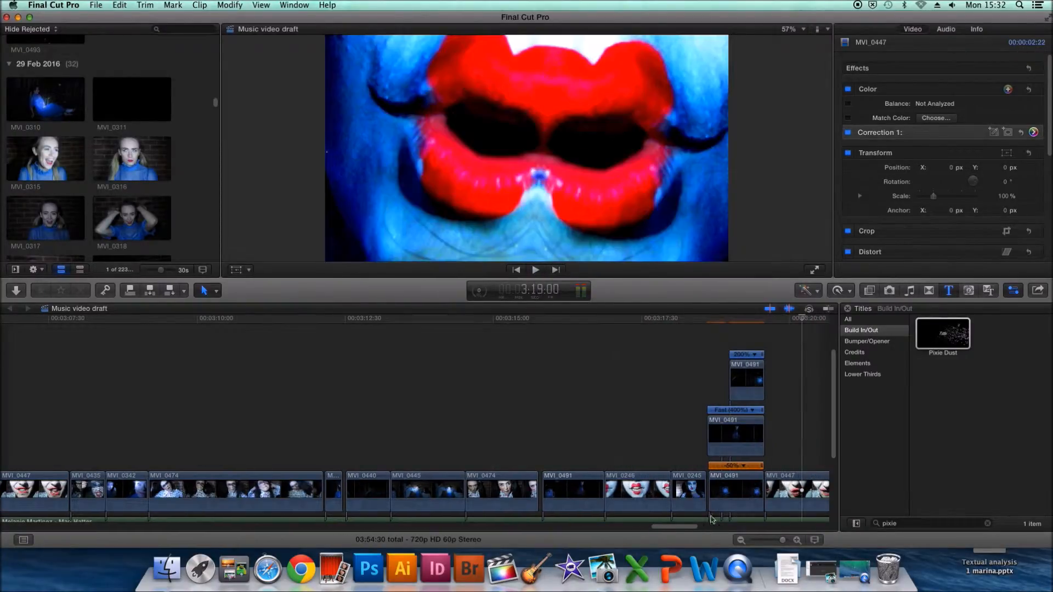
- Park the playhead inside the top MVI_0491 clip and raise that clip's opacity to about 57%
scroll(723, 516, right, 10)
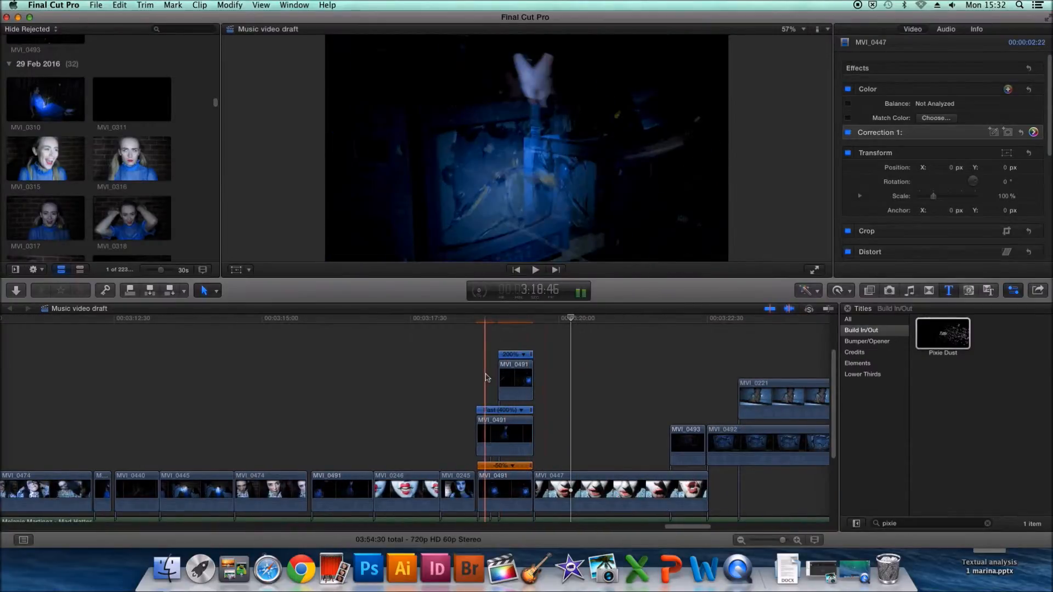
click(518, 379)
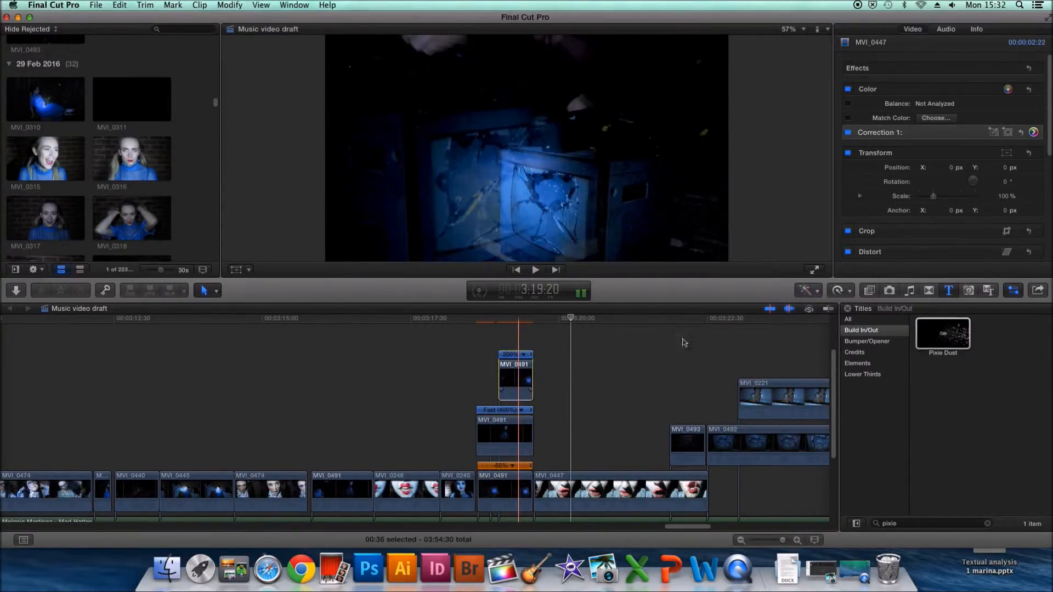
drag(1050, 146, 1044, 254)
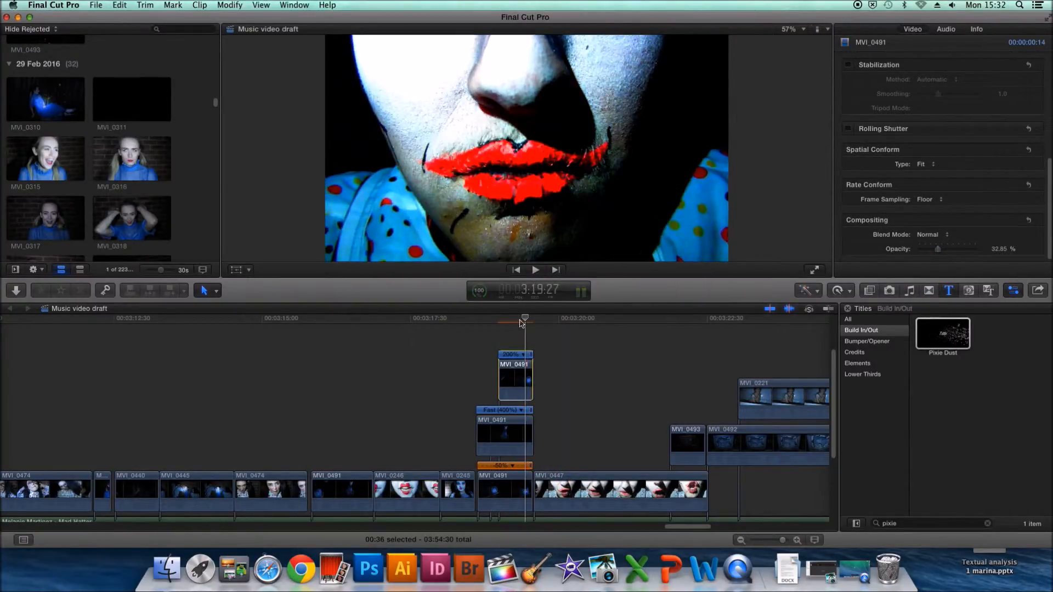
click(511, 321)
drag(511, 321, 512, 322)
drag(950, 254, 953, 255)
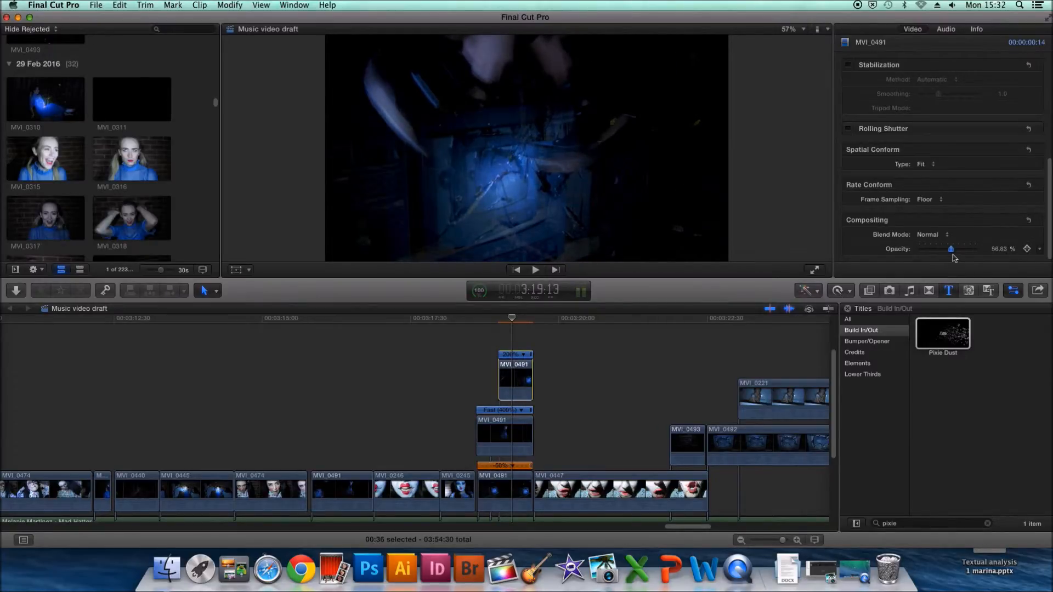
- Correct the top MVI_0491 clip's exposure with highlights at 44%, midtones at 30% and shadows at -17%
scroll(1048, 222, up, 5)
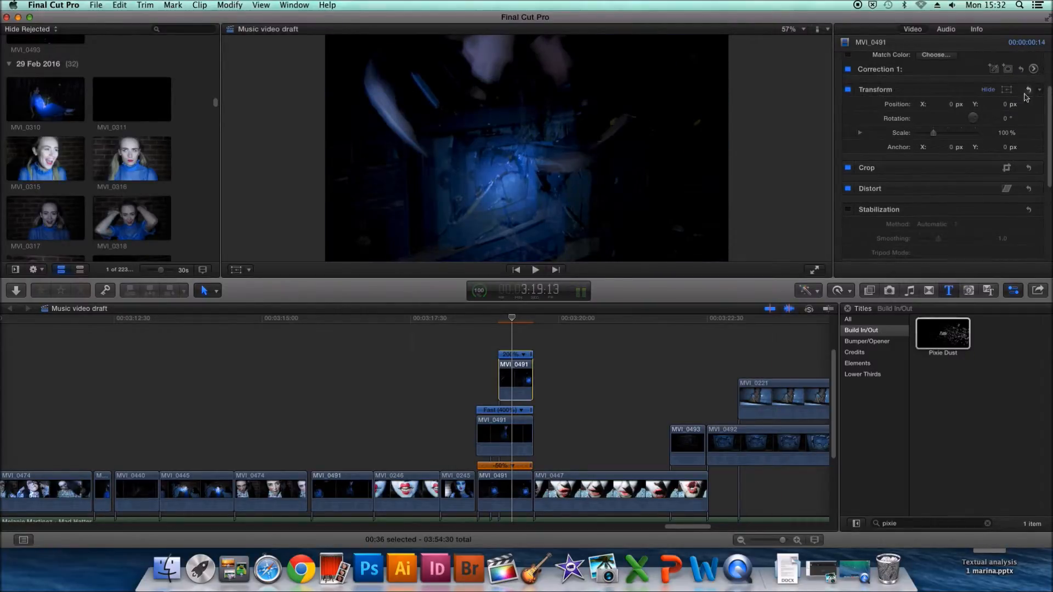
click(1034, 68)
drag(1014, 138, 1014, 122)
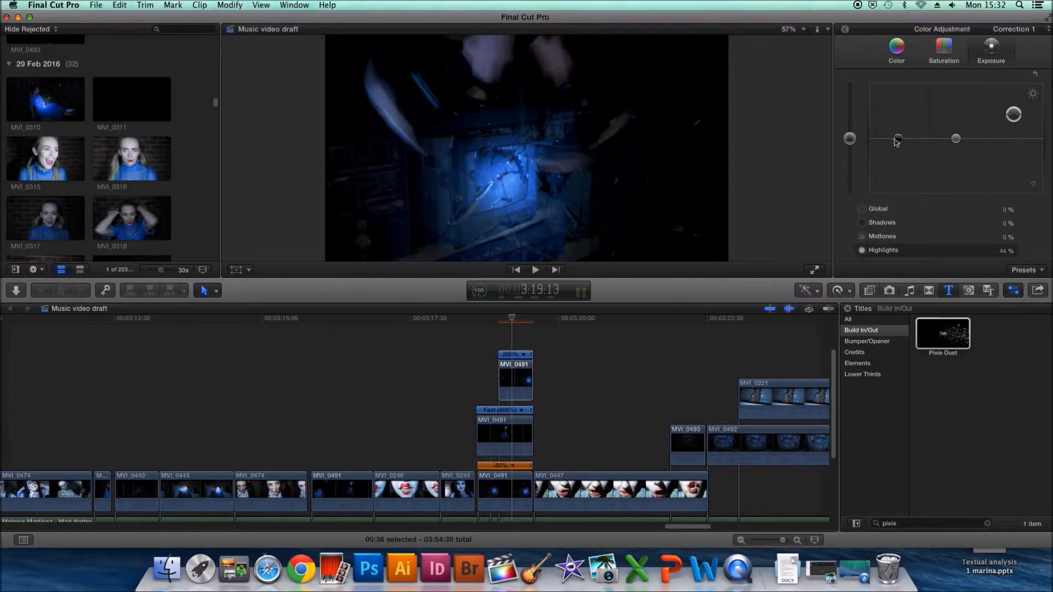
drag(902, 142, 956, 126)
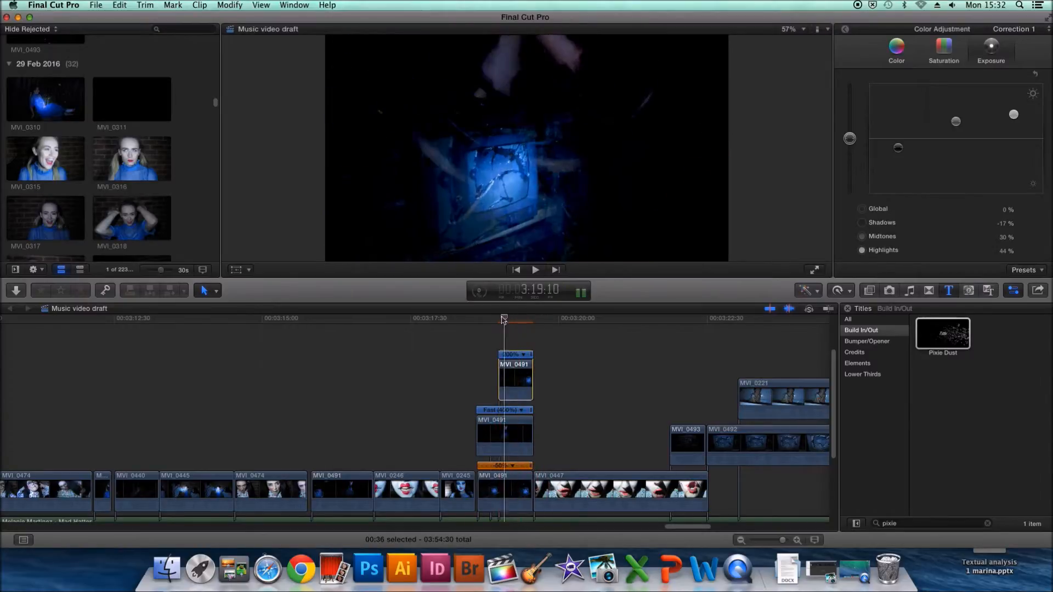
- Brighten the bottom MVI_0491 clip of the stack by setting its exposure highlights and midtones to 100%
click(481, 491)
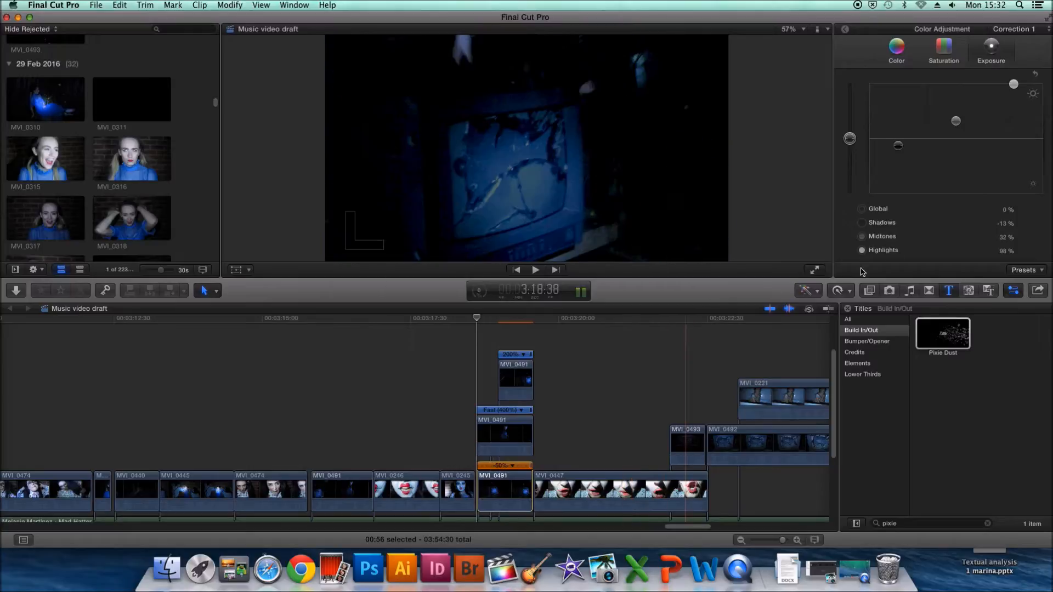
drag(1013, 87, 1014, 82)
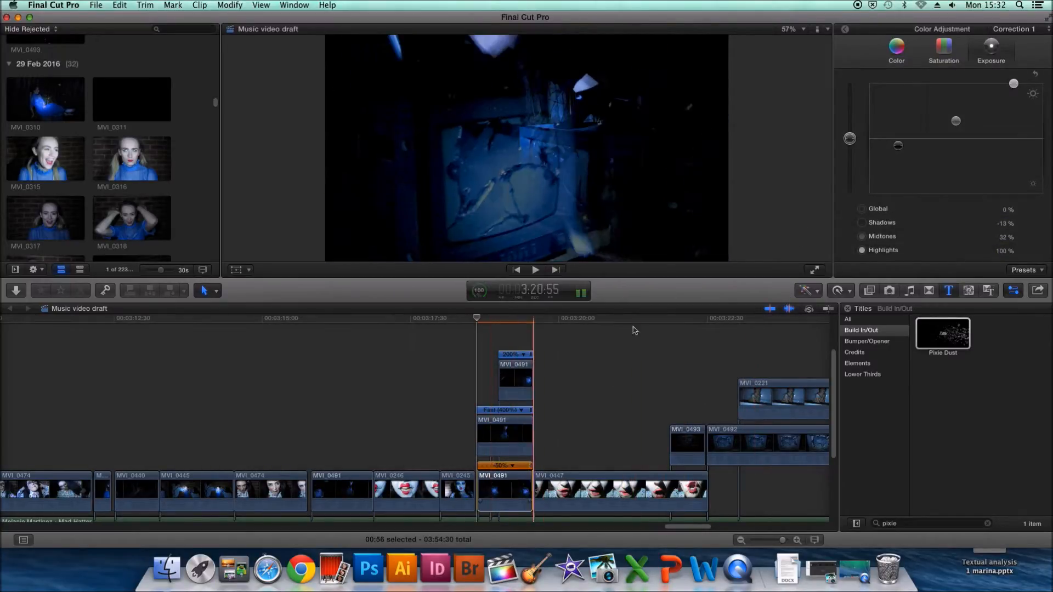
drag(959, 124, 959, 123)
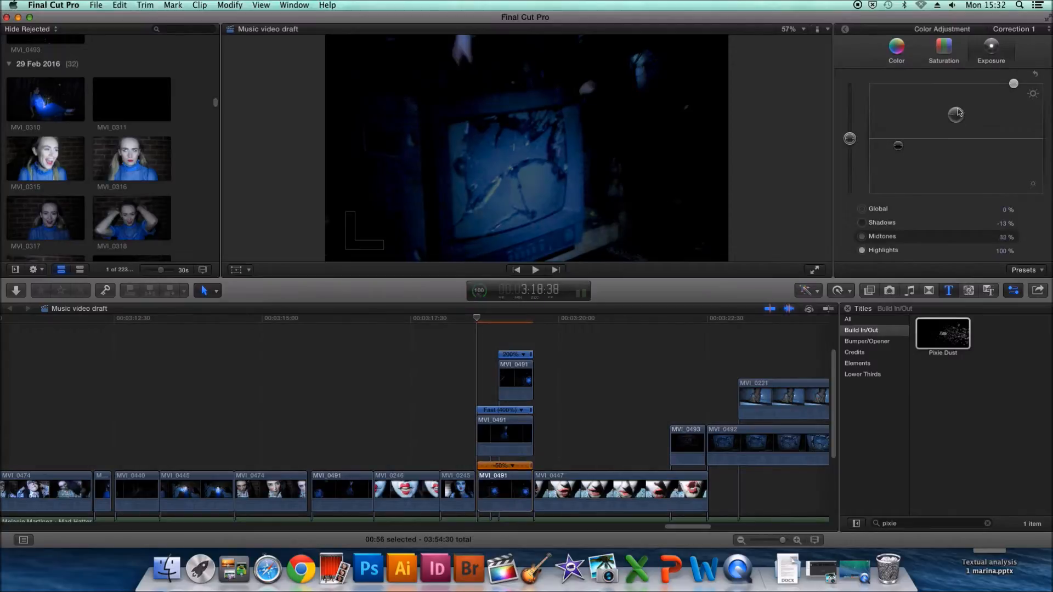
drag(903, 147, 899, 145)
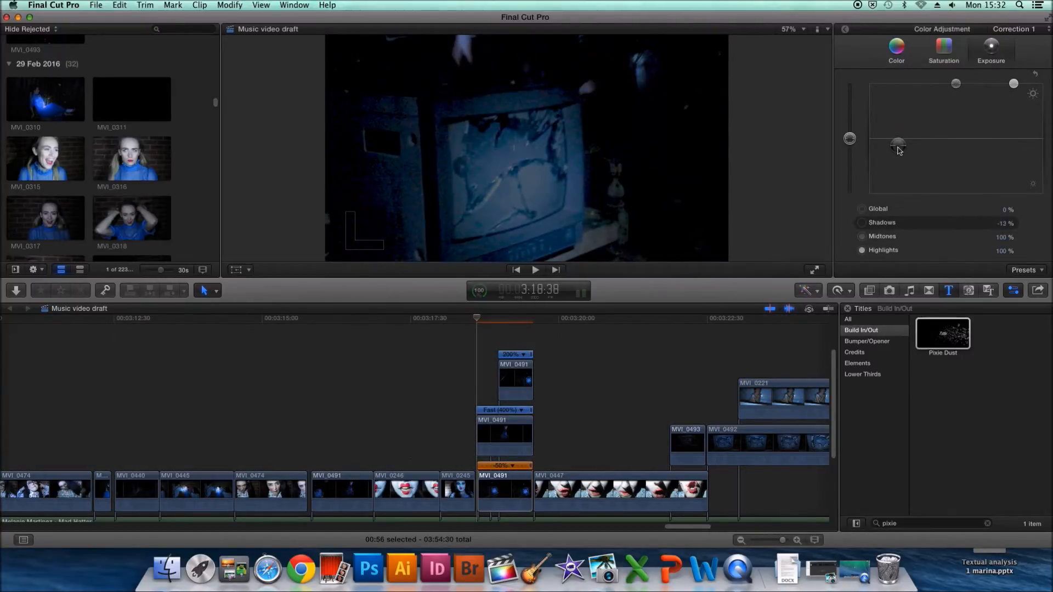
- Select the top MVI_0491 clip with the playhead inside it and lower its opacity to about 29.4%
drag(476, 318, 513, 324)
click(512, 379)
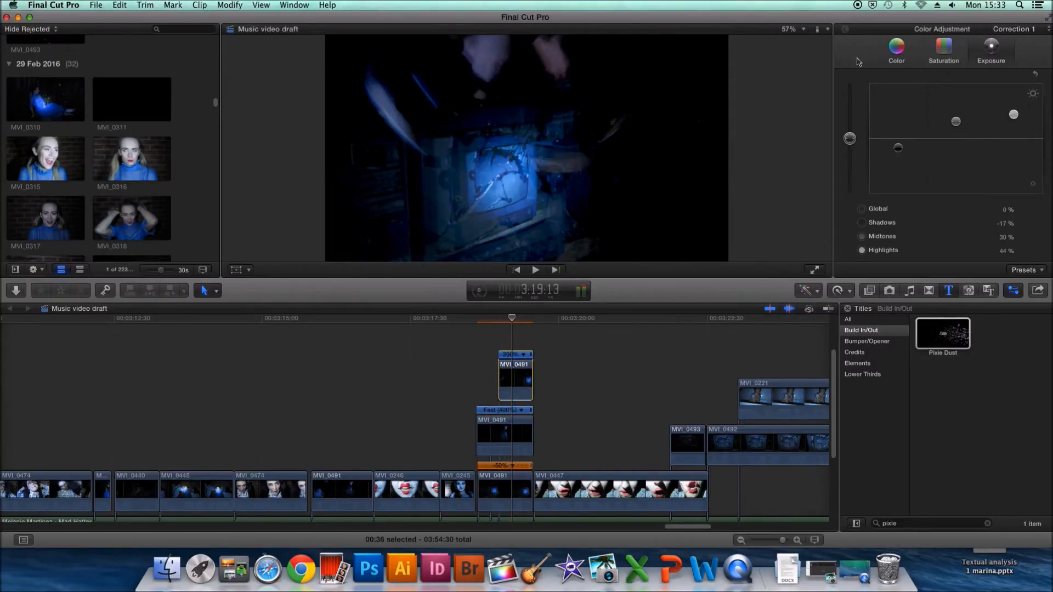
click(845, 29)
drag(1049, 147, 1038, 247)
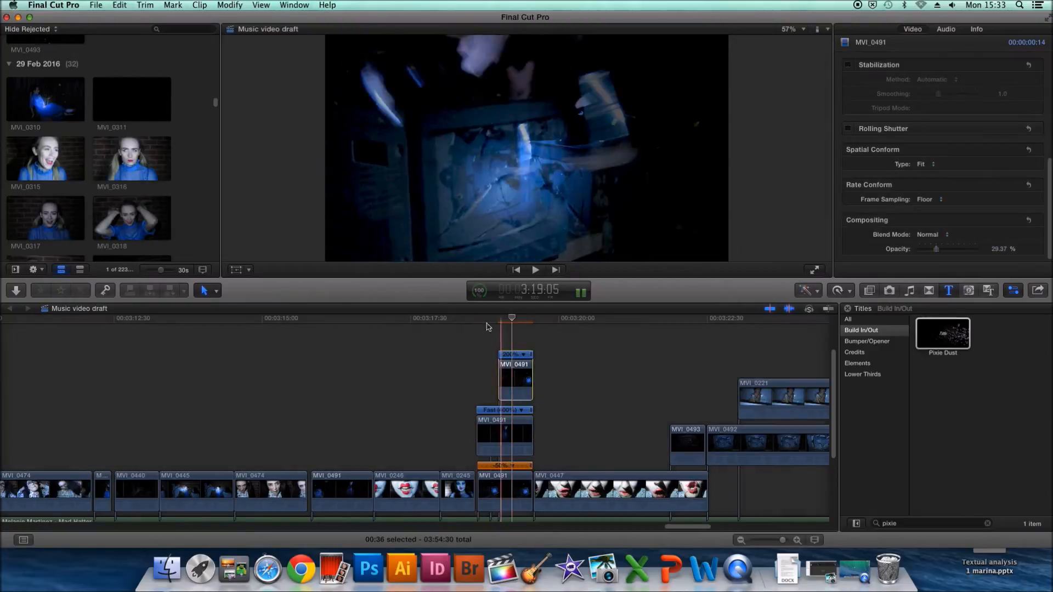
- Play back the timeline from before the stacked MVI_0491 clips to check the adjusted exposure and opacity
click(459, 319)
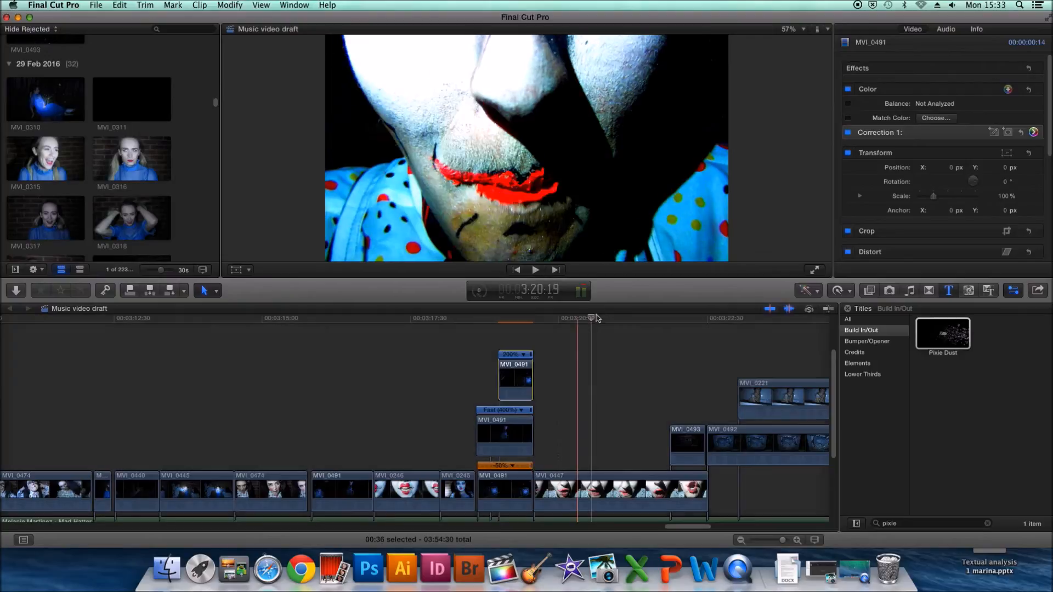
click(378, 319)
click(250, 344)
click(536, 271)
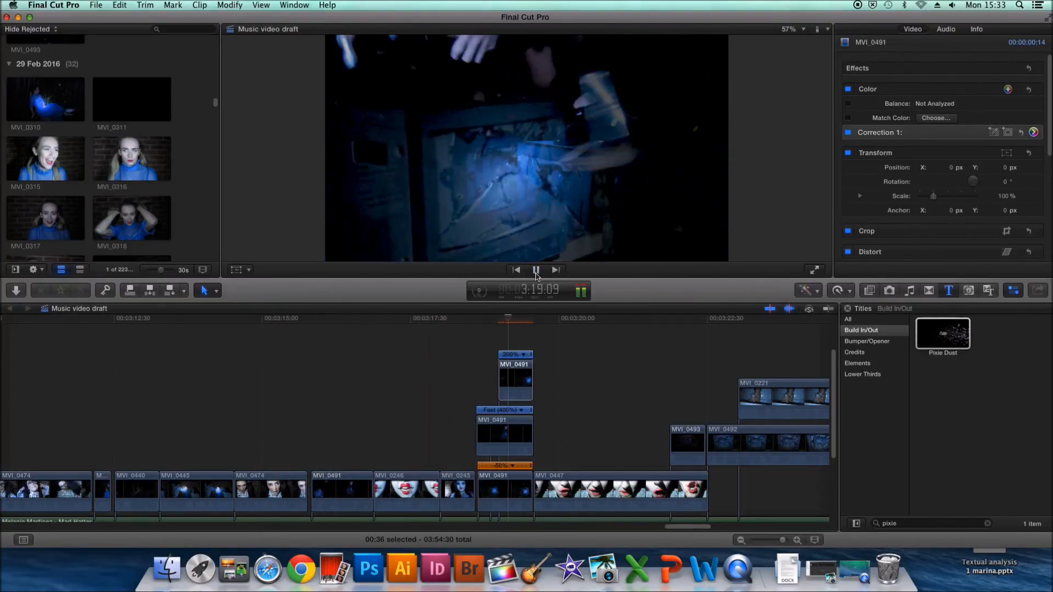
click(536, 274)
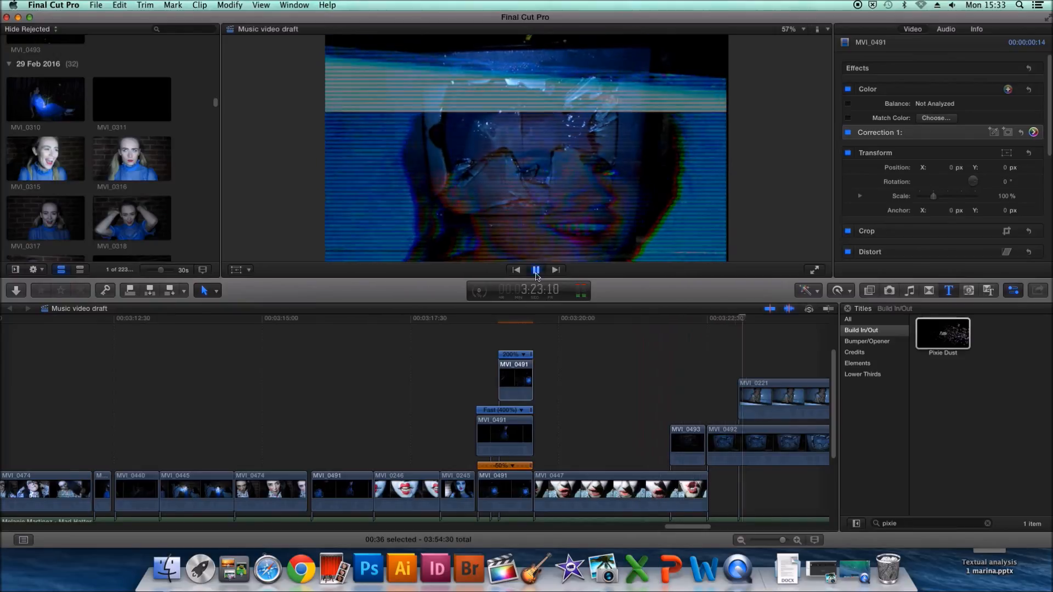